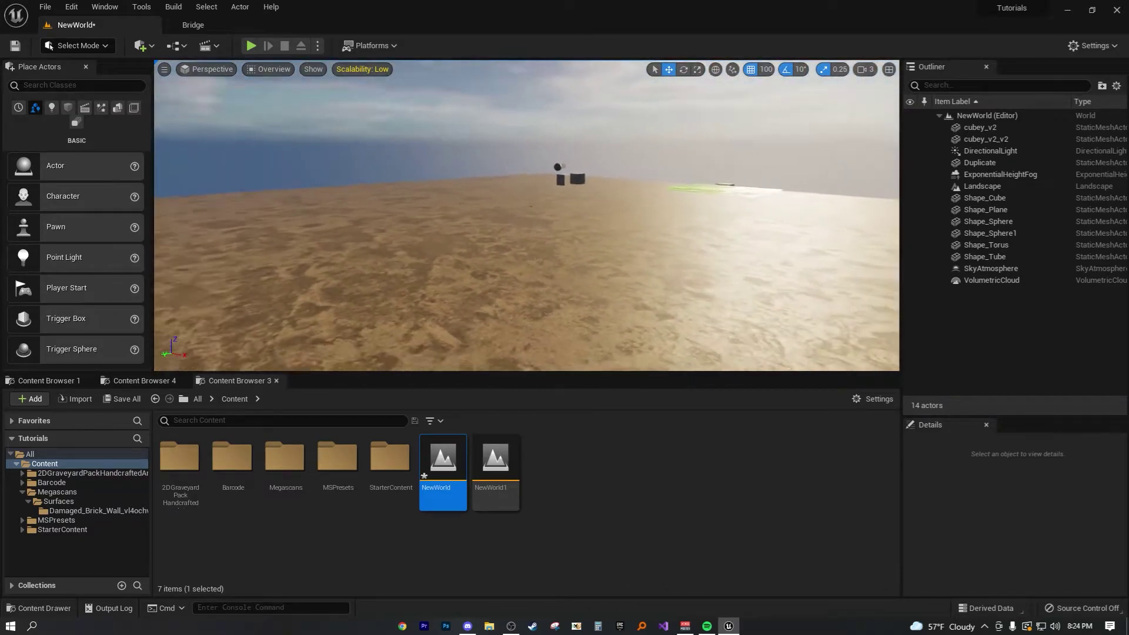
Step: Examine the sandy landscape with its green plane, cubes and sphere from several sides
right_click_drag(423, 218, 394, 220)
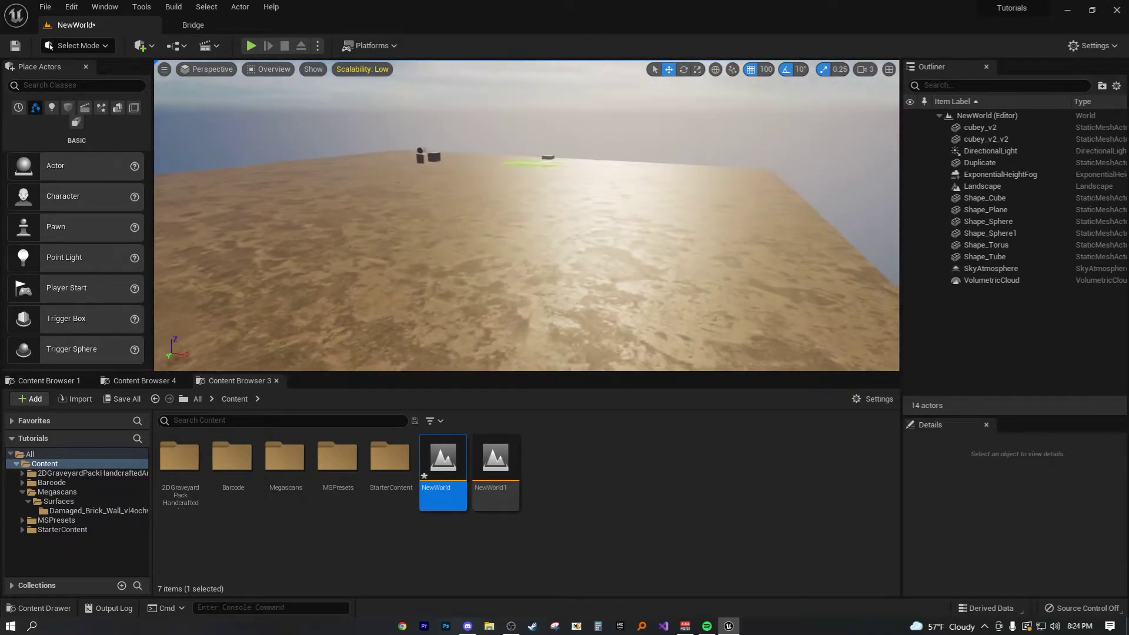
right_click_drag(527, 215, 520, 235)
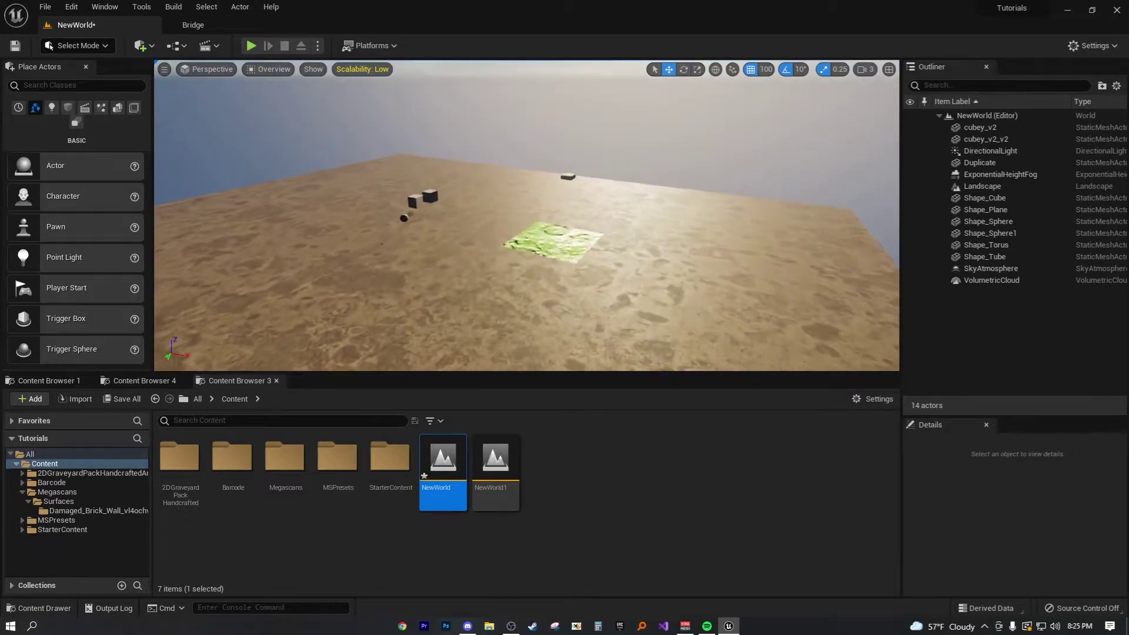
right_click_drag(381, 217, 370, 226)
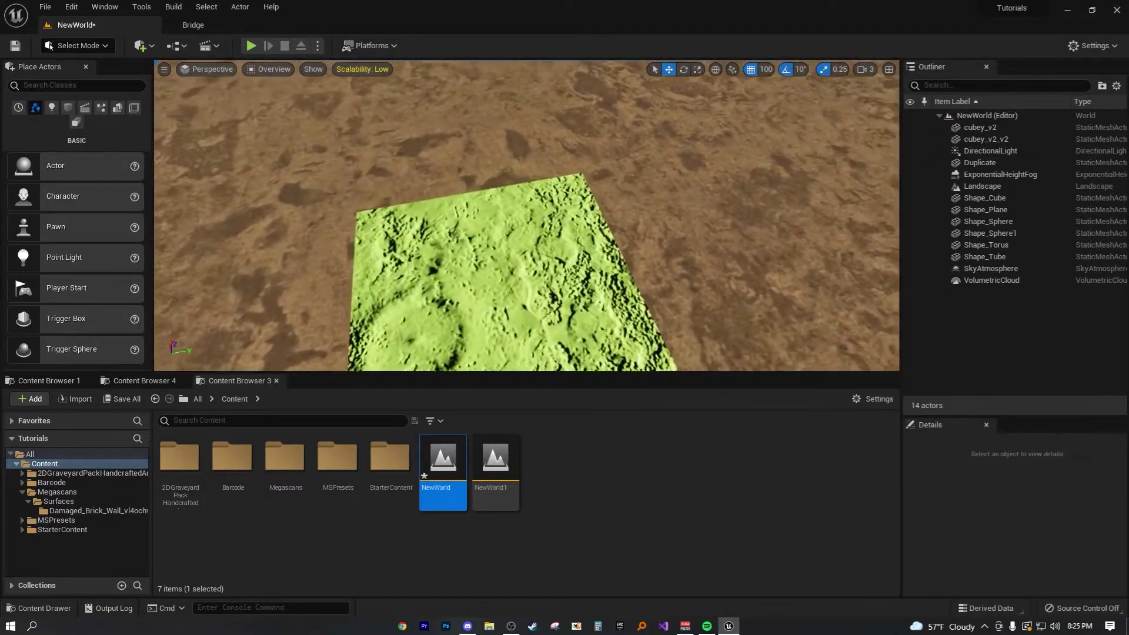
key("s")
right_click_drag(527, 216, 385, 205)
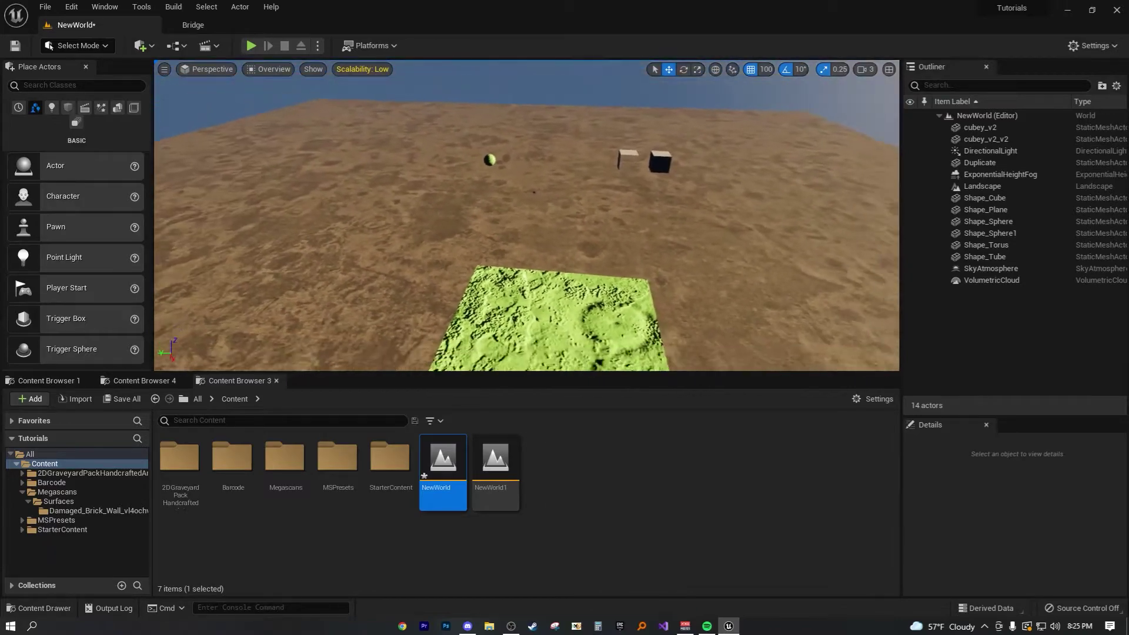
right_click_drag(527, 215, 527, 215)
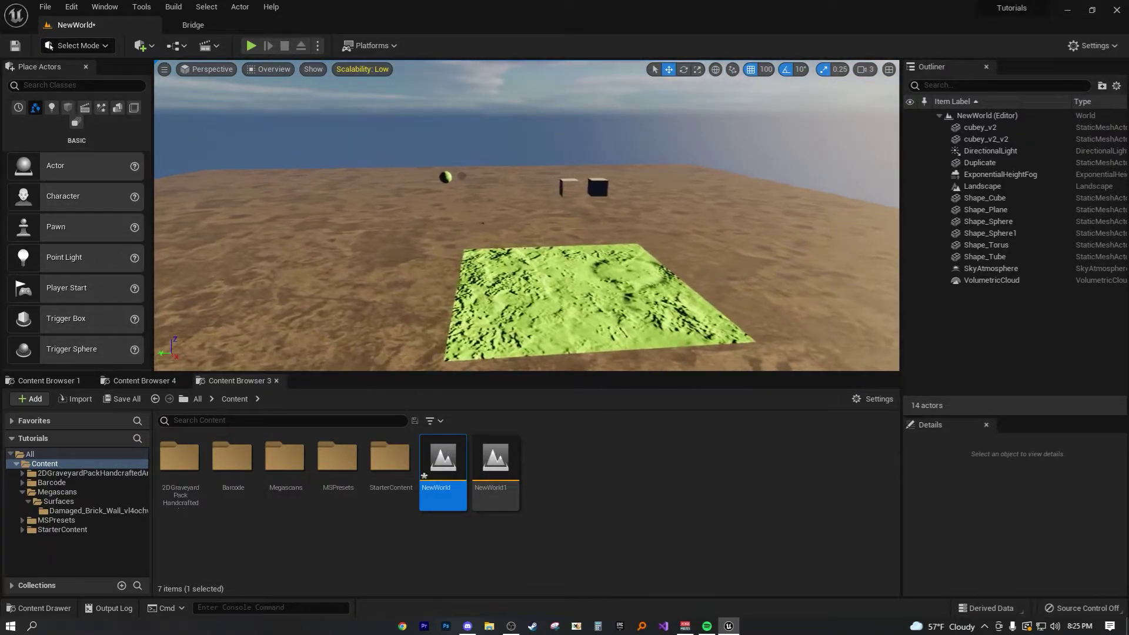
right_click_drag(527, 216, 526, 216)
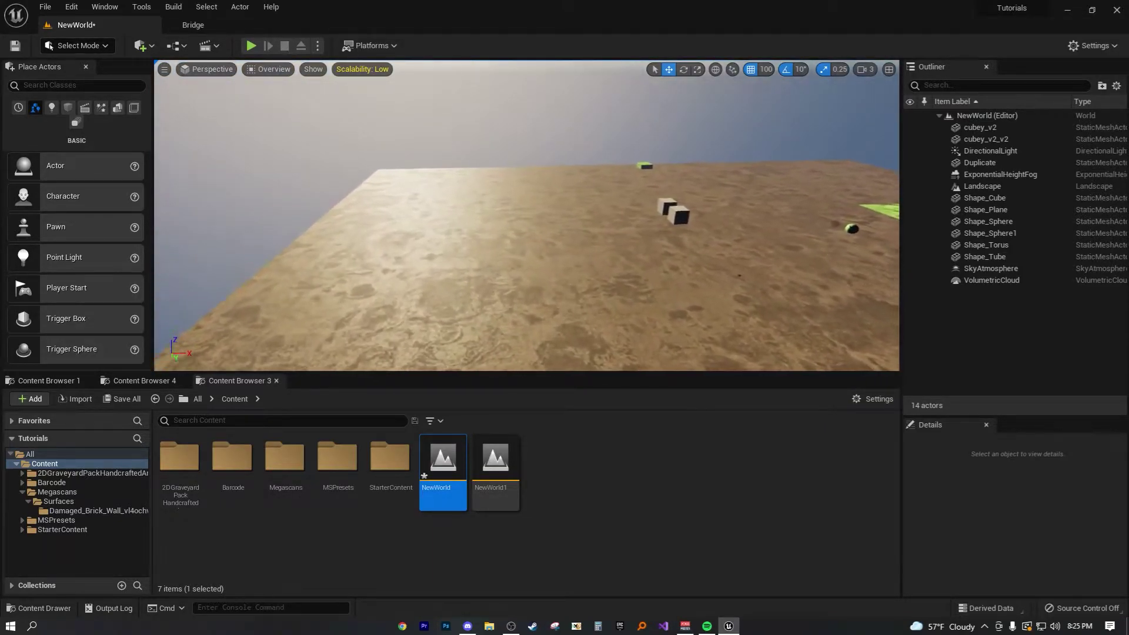
right_click_drag(526, 215, 526, 216)
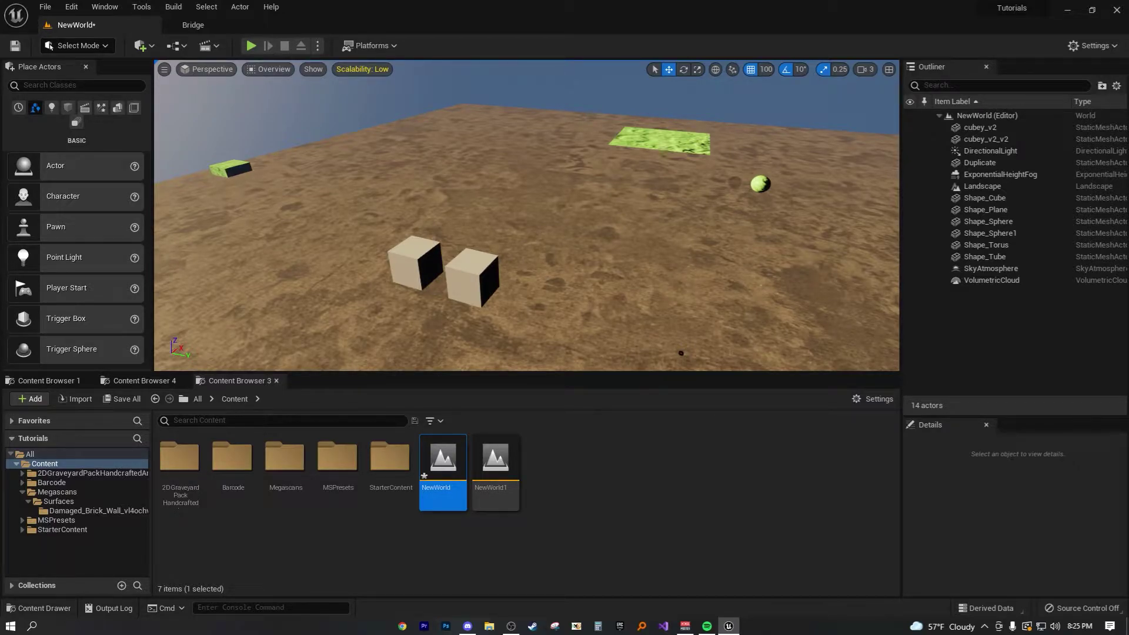
right_click_drag(526, 215, 526, 215)
Step: Activate rotate mode and select cubey_v2 and cubey_v2_v2 together
left_click(591, 258)
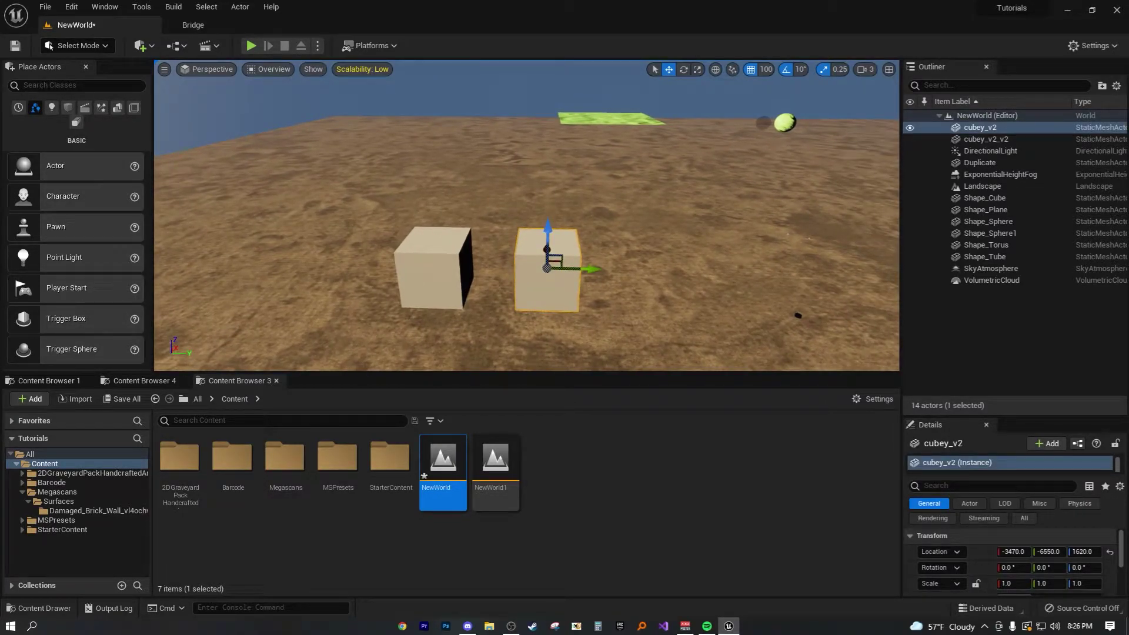
left_click(635, 264)
right_click_drag(526, 215, 526, 215)
key("e")
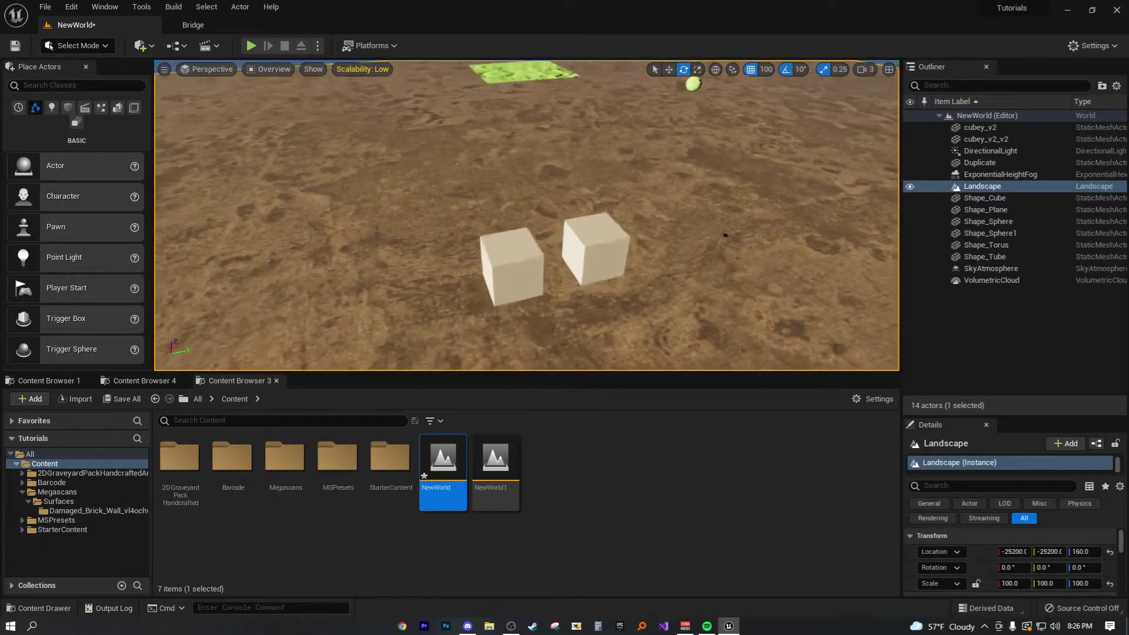
right_click_drag(798, 315, 798, 315)
left_click(606, 241)
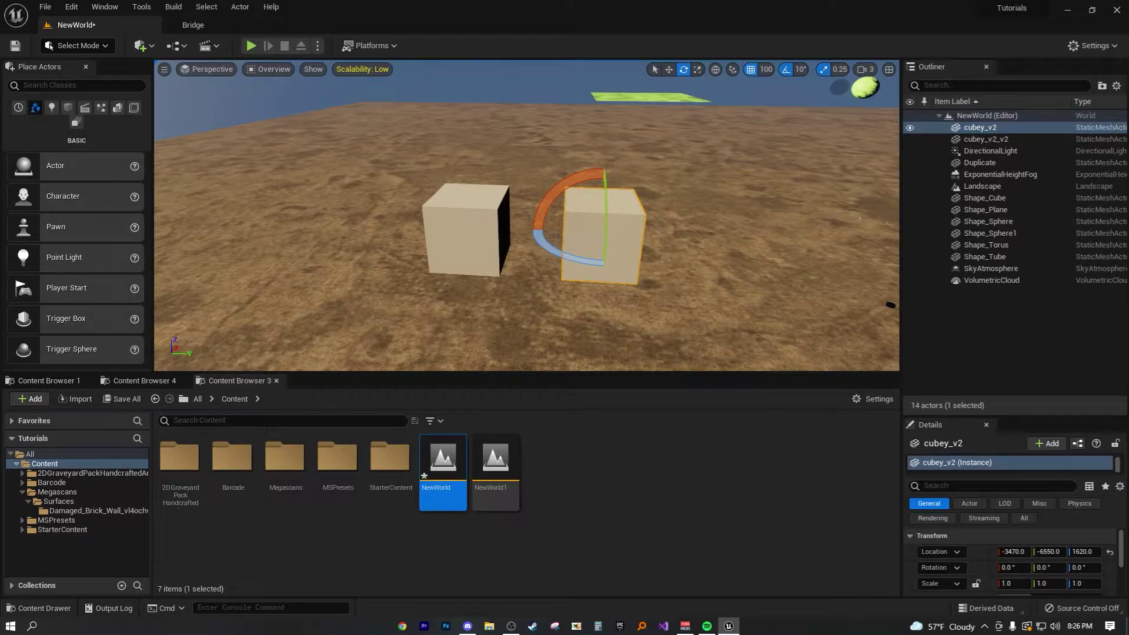
left_click(478, 225, "ctrl")
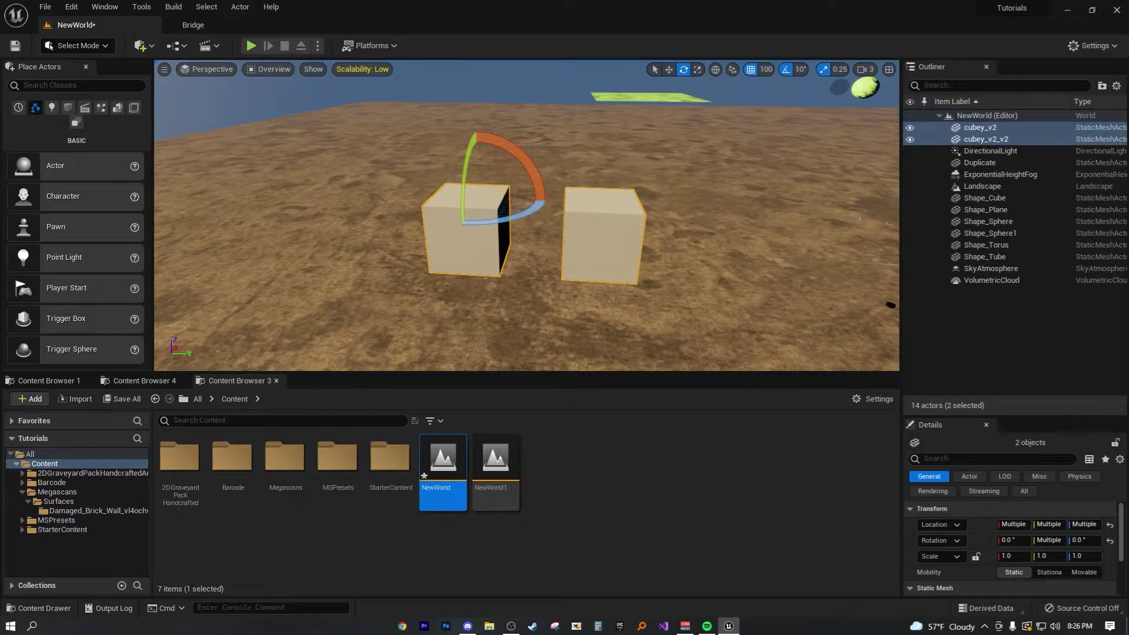
Step: Clear the selection of the two cubes
key("w")
right_click_drag(527, 235, 526, 223)
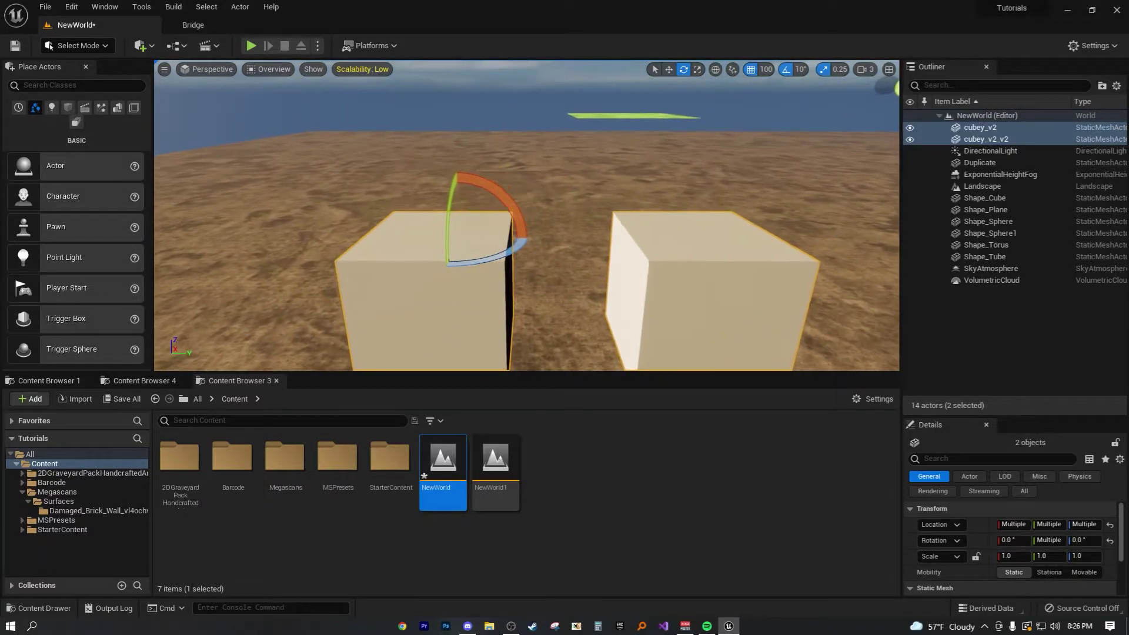
key("s")
right_click(602, 246)
type("ss")
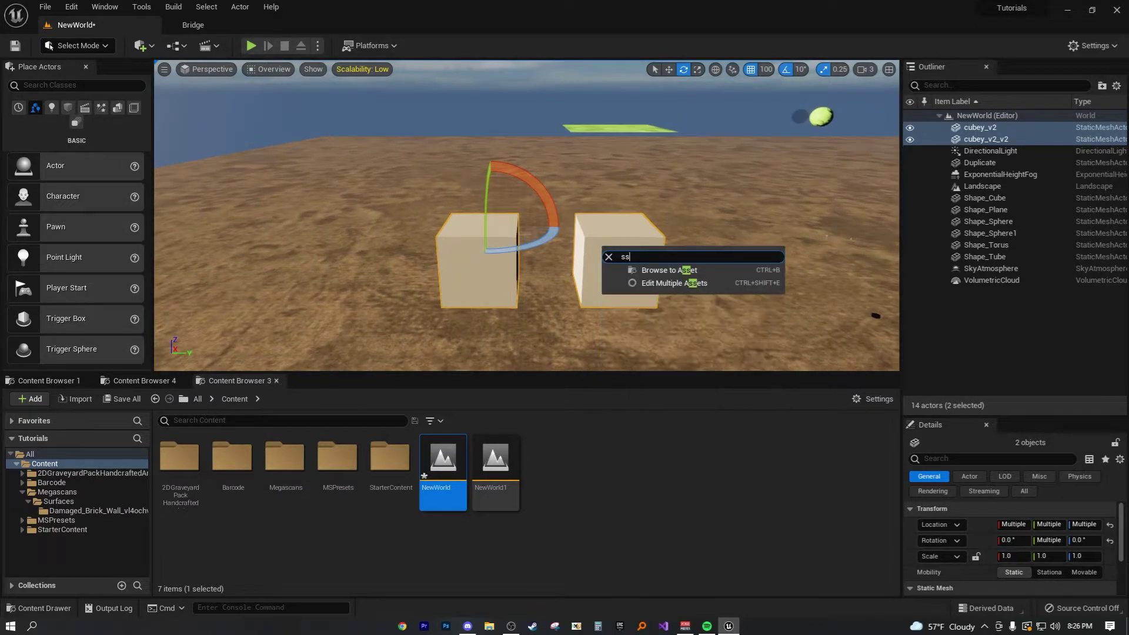
key("Escape")
key("Escape")
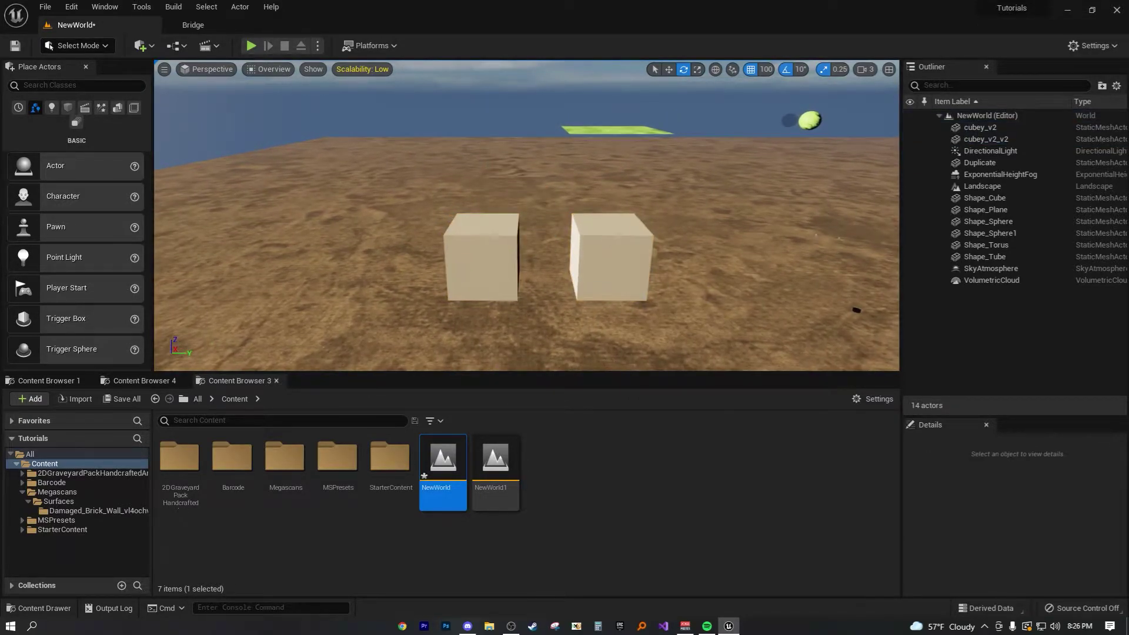
Step: Select both cubes together and try rotating them about the X axis
left_click(482, 263)
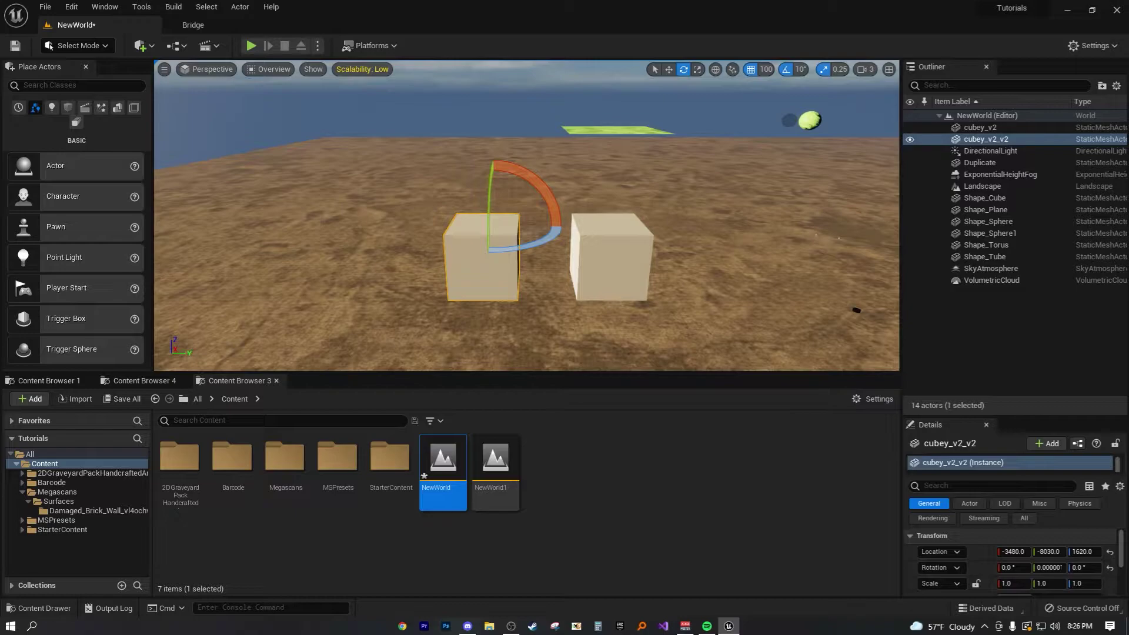
left_click(613, 265)
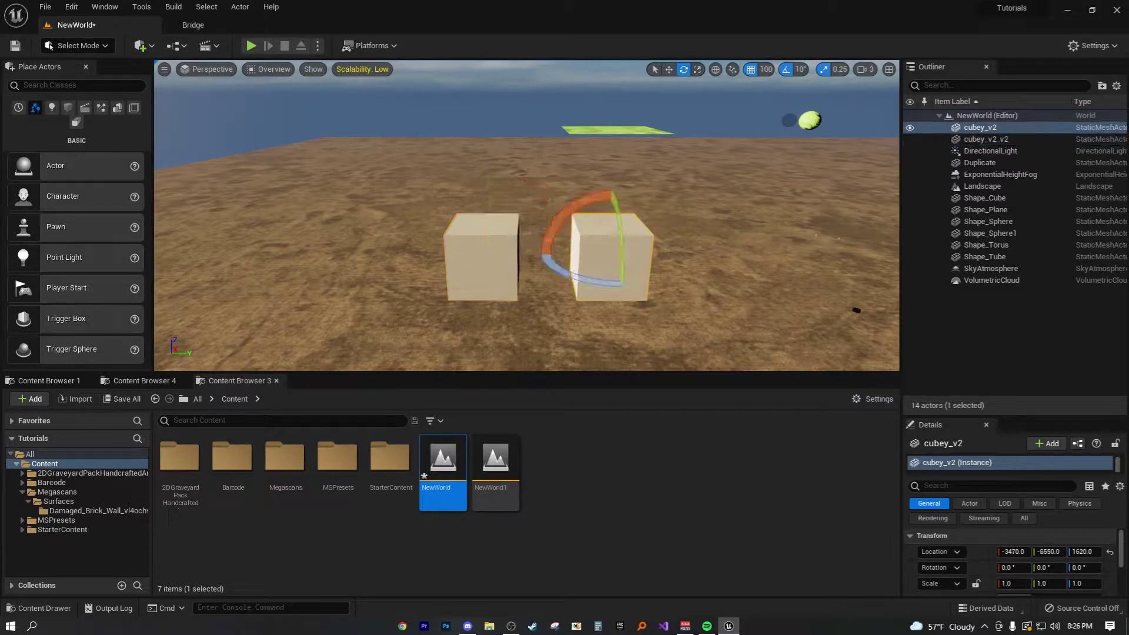
left_click(482, 263, "ctrl")
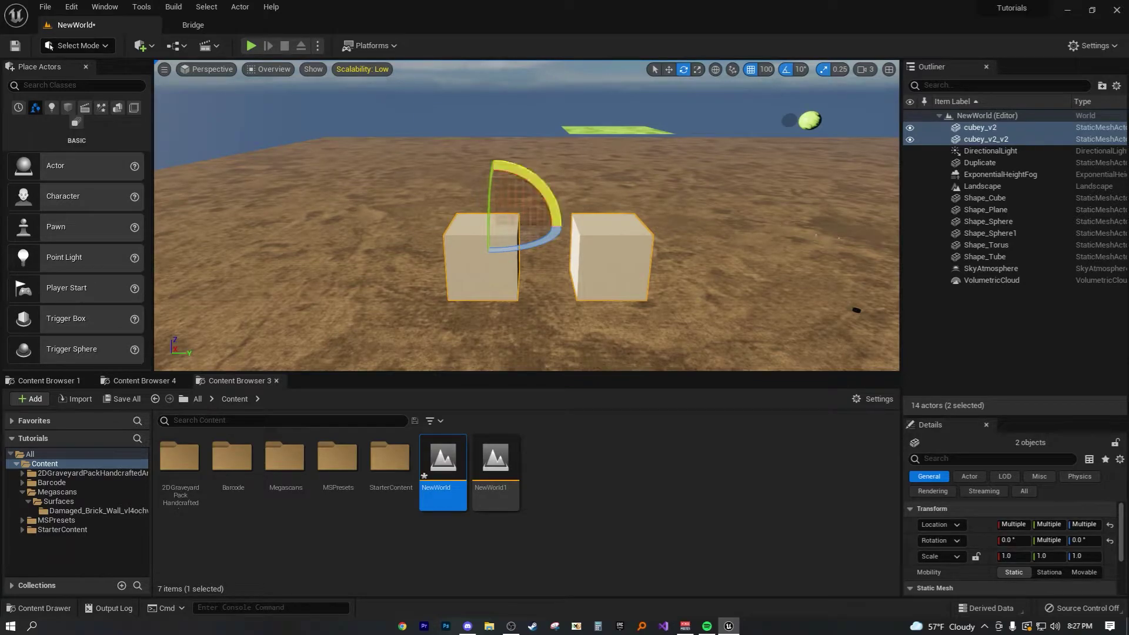
mouse_move(536, 181)
left_mouse_down()
mouse_move(418, 123)
mouse_move(537, 181)
left_mouse_up()
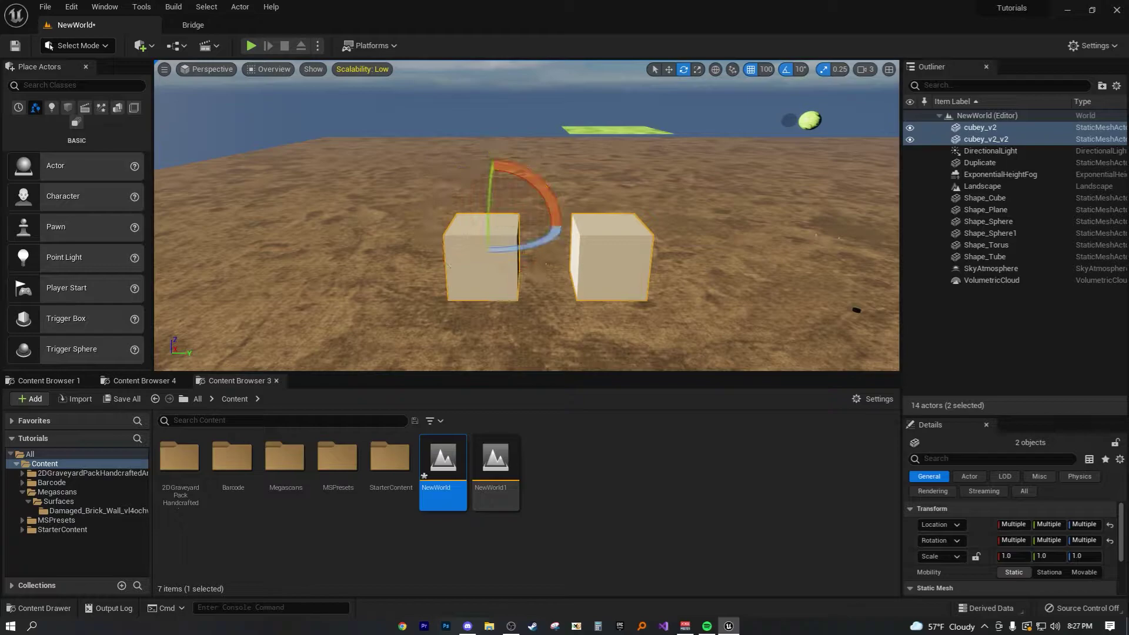
key("d")
right_click_drag(536, 181, 510, 182)
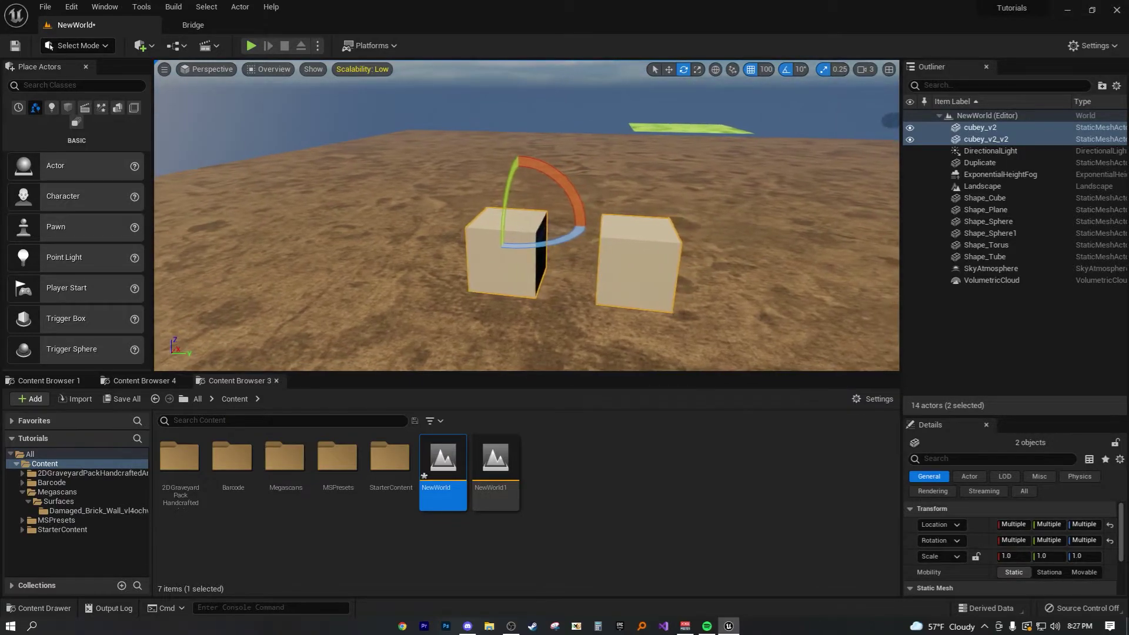
Step: Select cubey_v2_v2 and add cubey_v2 to the selection
left_click(506, 268)
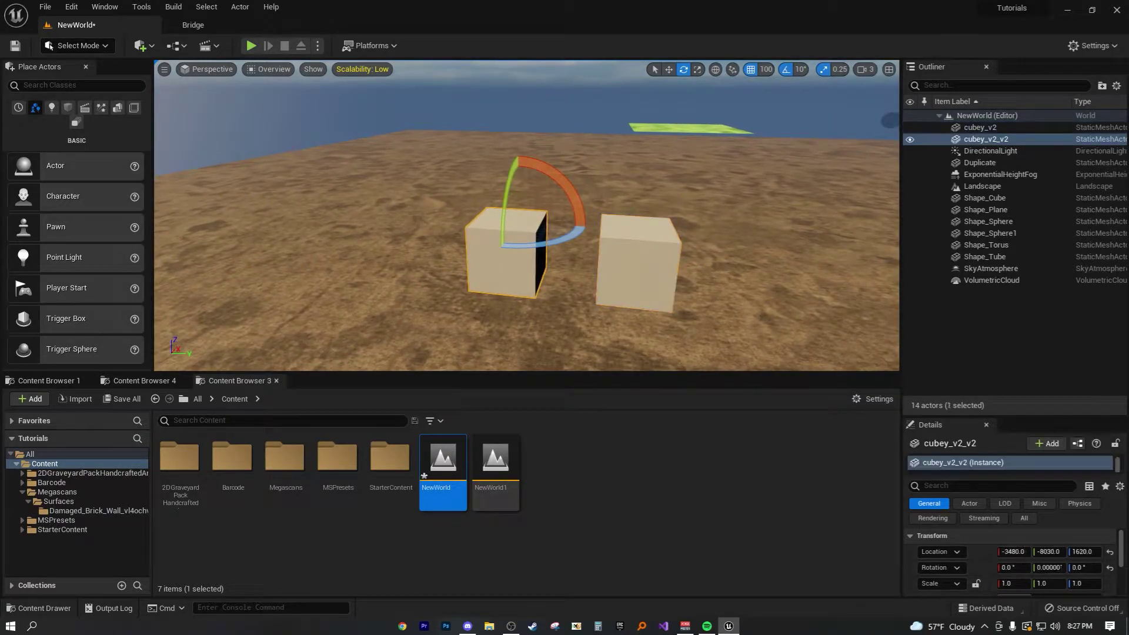
left_click(637, 271, "ctrl")
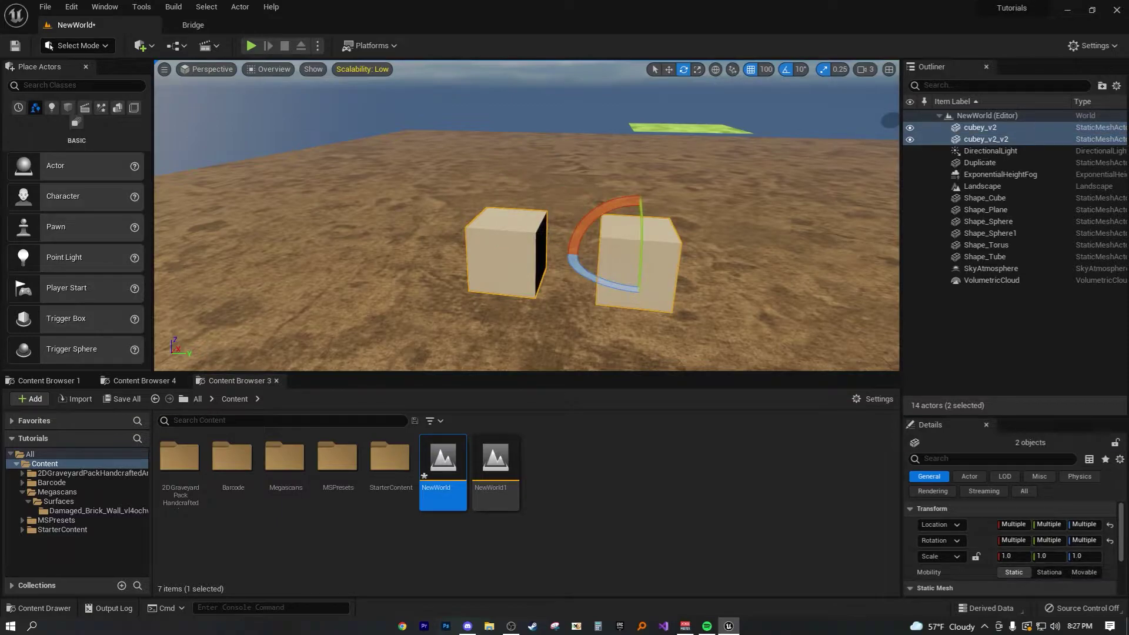
right_click_drag(637, 271, 861, 298)
key("s")
left_click(638, 272)
key("s")
Step: Reselect the cubes from the opposite side and undo the last action
left_click(400, 277)
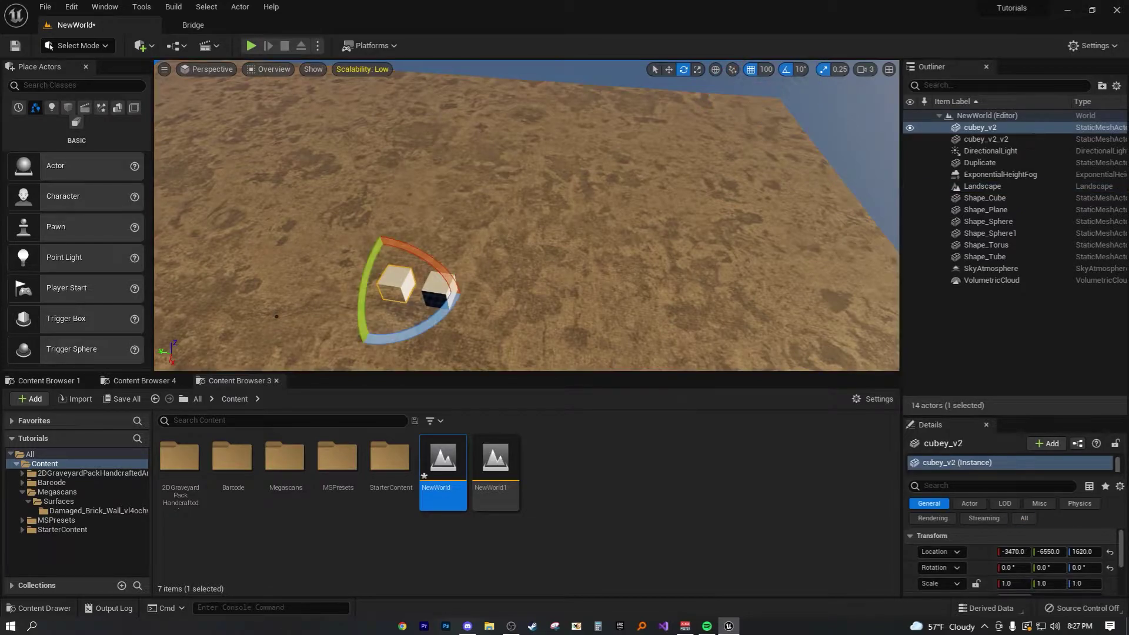
left_click(440, 284, "ctrl")
left_click(518, 276, "ctrl")
mouse_move(518, 277)
right_mouse_down()
mouse_move(611, 200)
mouse_move(588, 248)
mouse_move(564, 247)
mouse_move(469, 295)
mouse_move(518, 282)
mouse_move(541, 217)
mouse_move(659, 229)
mouse_move(541, 242)
mouse_move(570, 242)
mouse_move(556, 244)
right_mouse_up()
key("ctrl+z")
key("w")
key("s")
key("d")
Step: Select cubey_v2 and cubey_v2_v2 together and group them
left_click(477, 282)
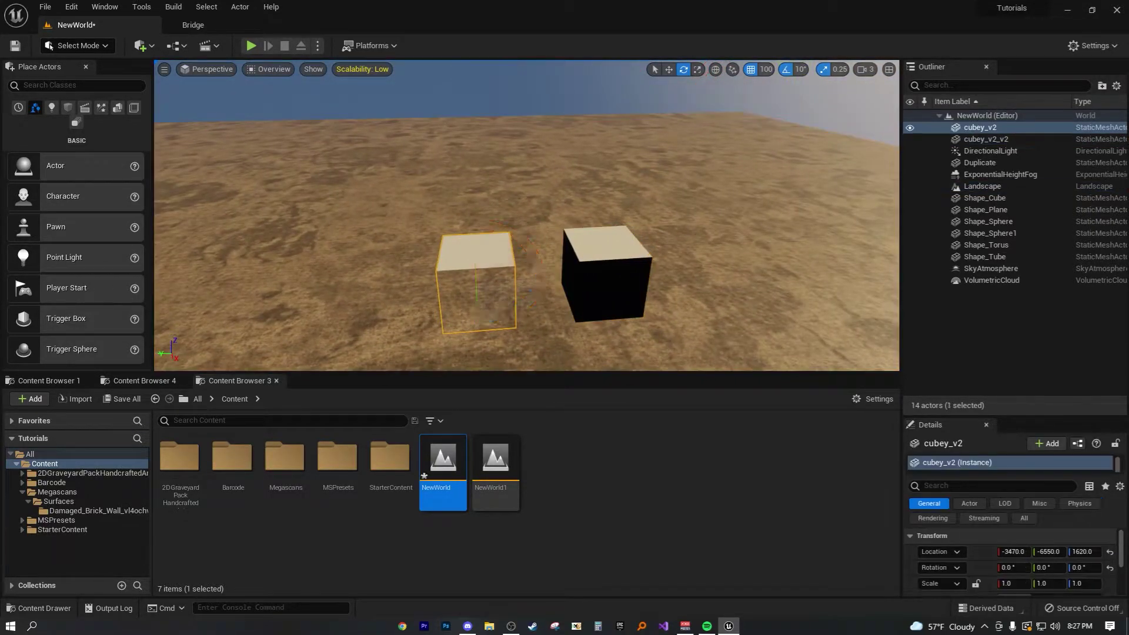
left_click(597, 252, "ctrl")
right_click(595, 247)
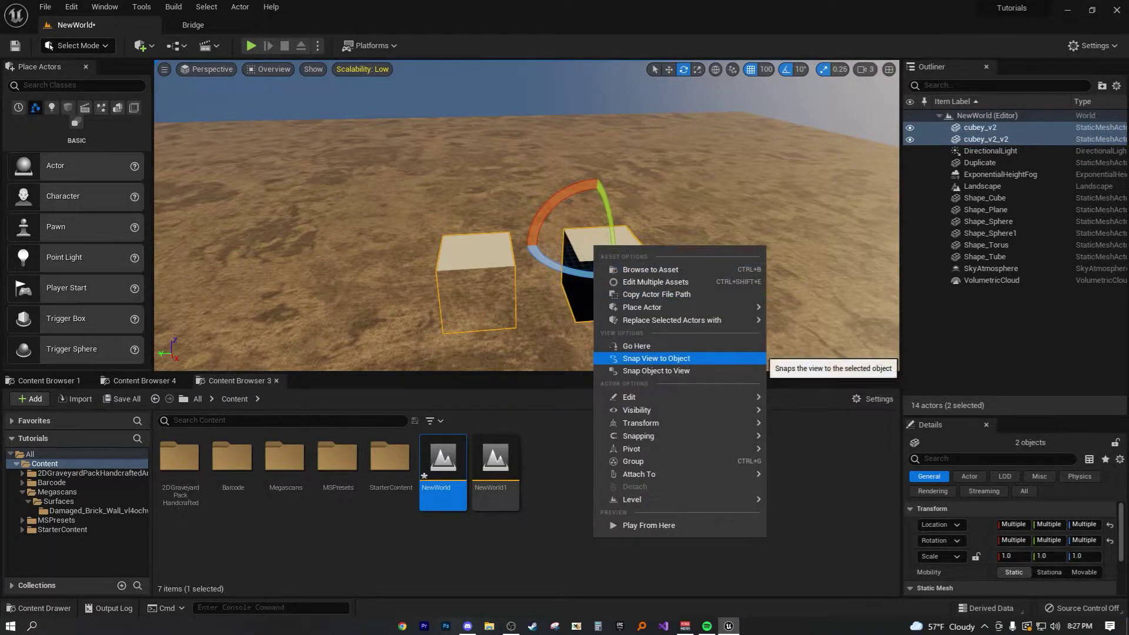
left_click(478, 282)
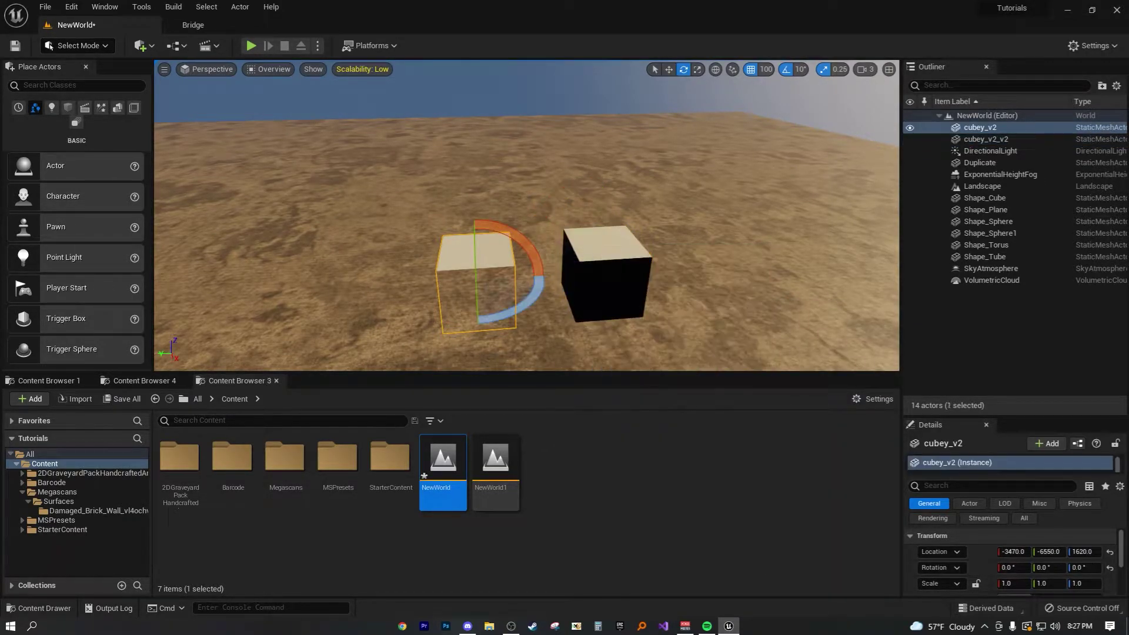
left_click(605, 288, "ctrl")
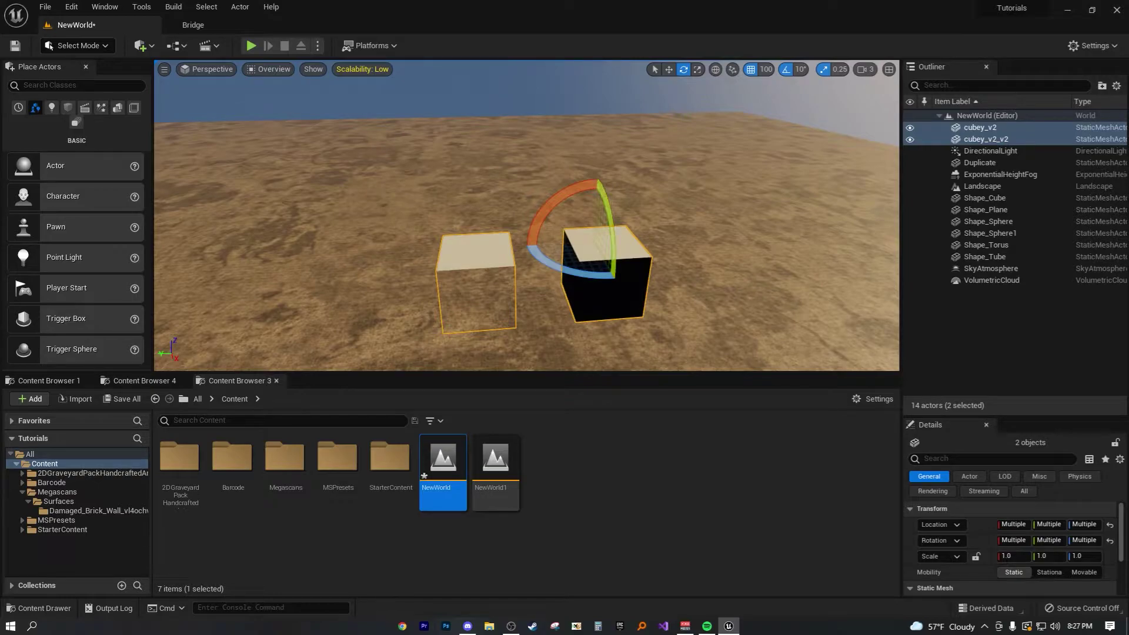
right_click(581, 239)
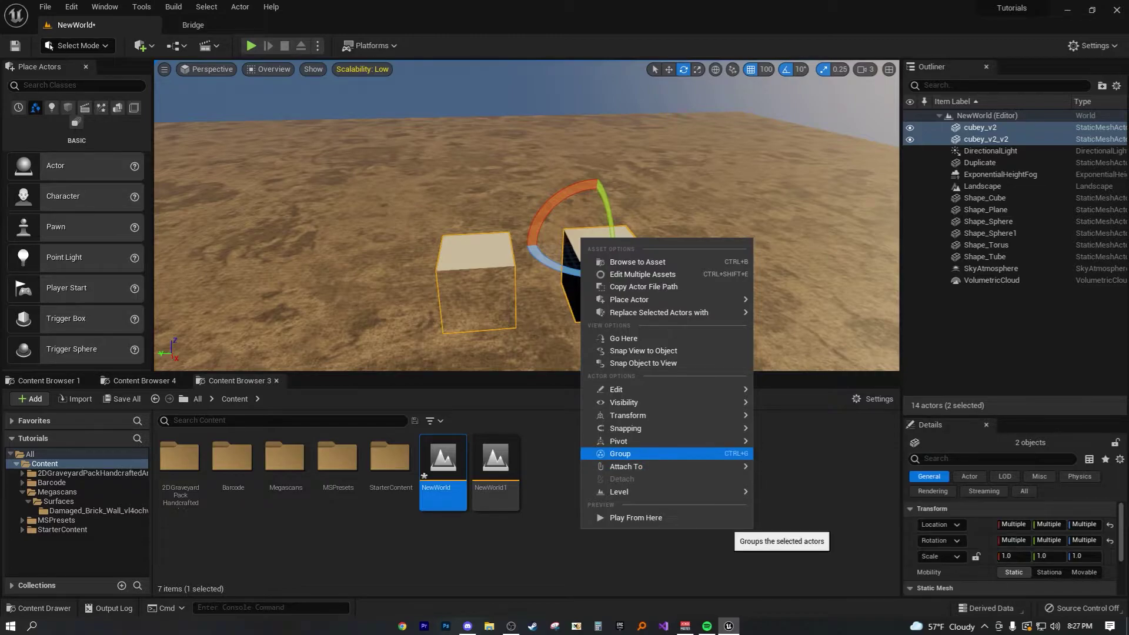
left_click(729, 454)
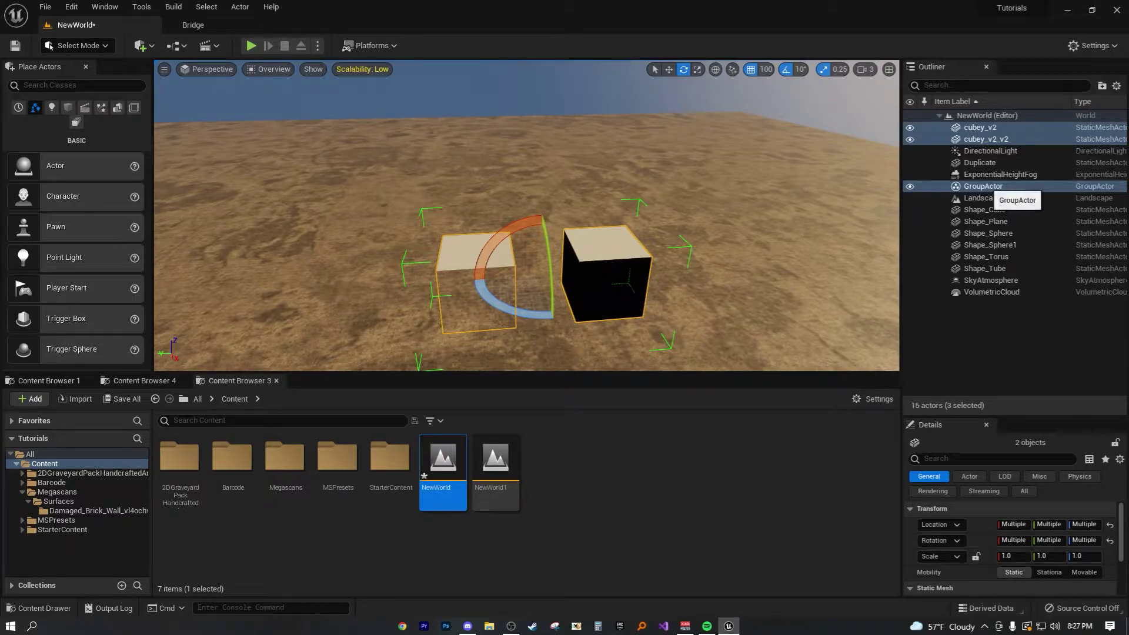
Step: Check which cubes belong to GroupActor by selecting it and clearing the selection again
left_click(981, 187)
left_click(1002, 336)
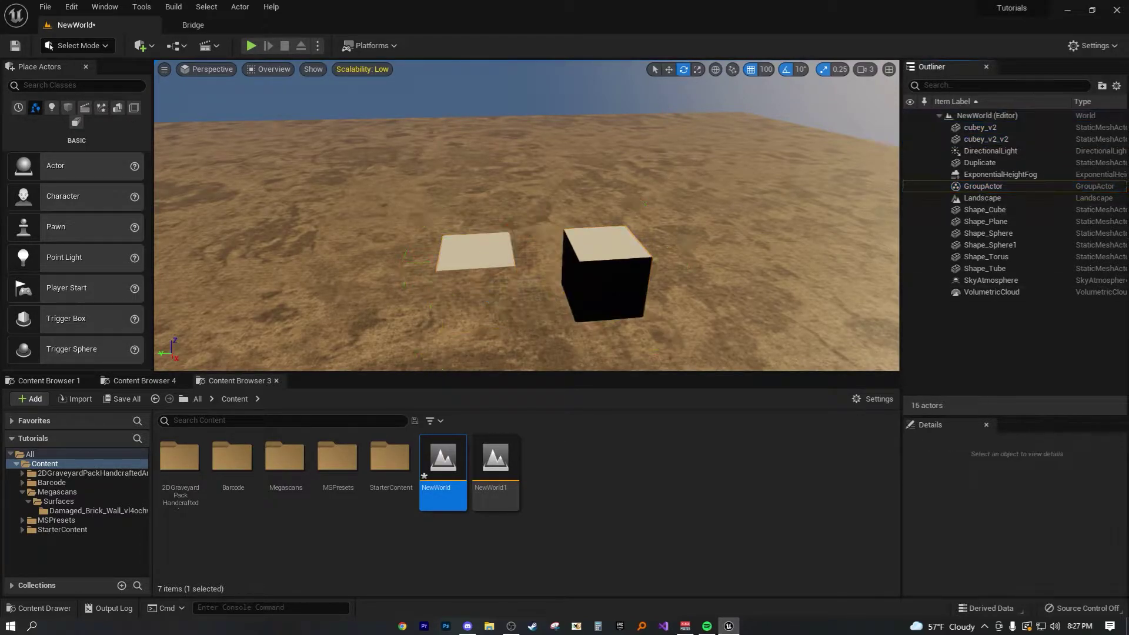
left_click(1003, 185)
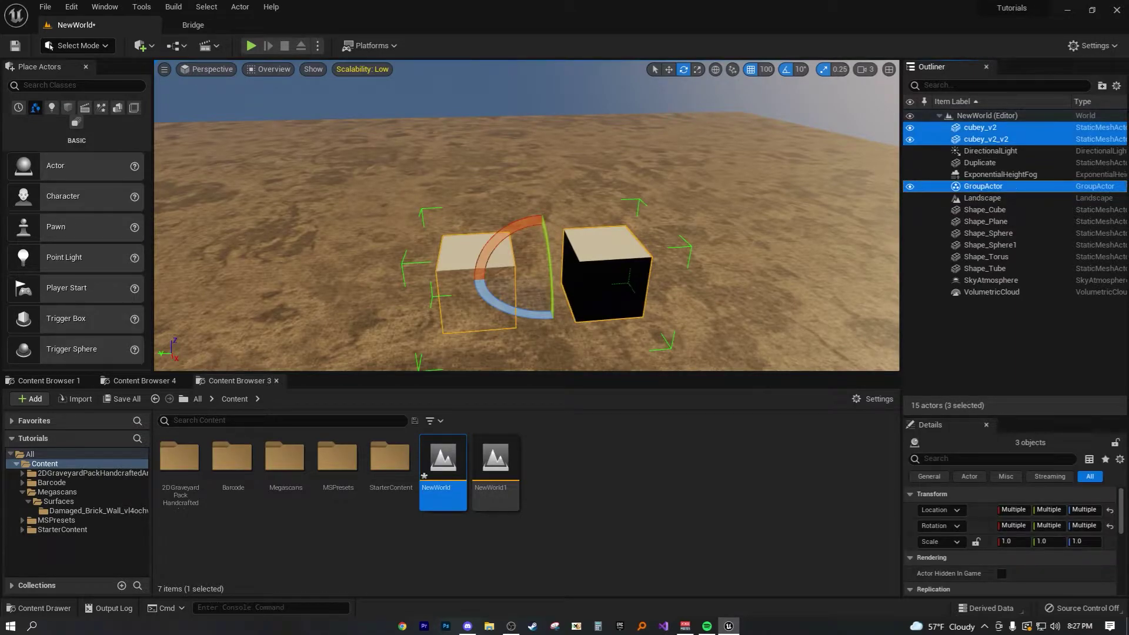
left_click(1002, 336)
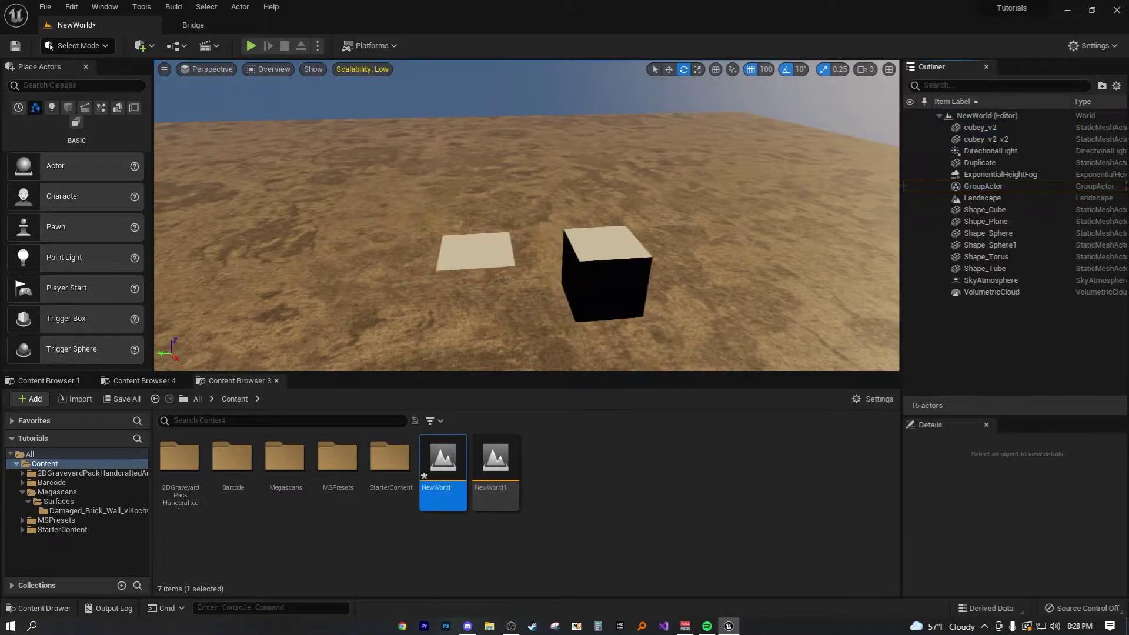
Step: Select the two grouped cubes as one unit through their GroupActor entry
right_click_drag(576, 235, 506, 229)
key("s")
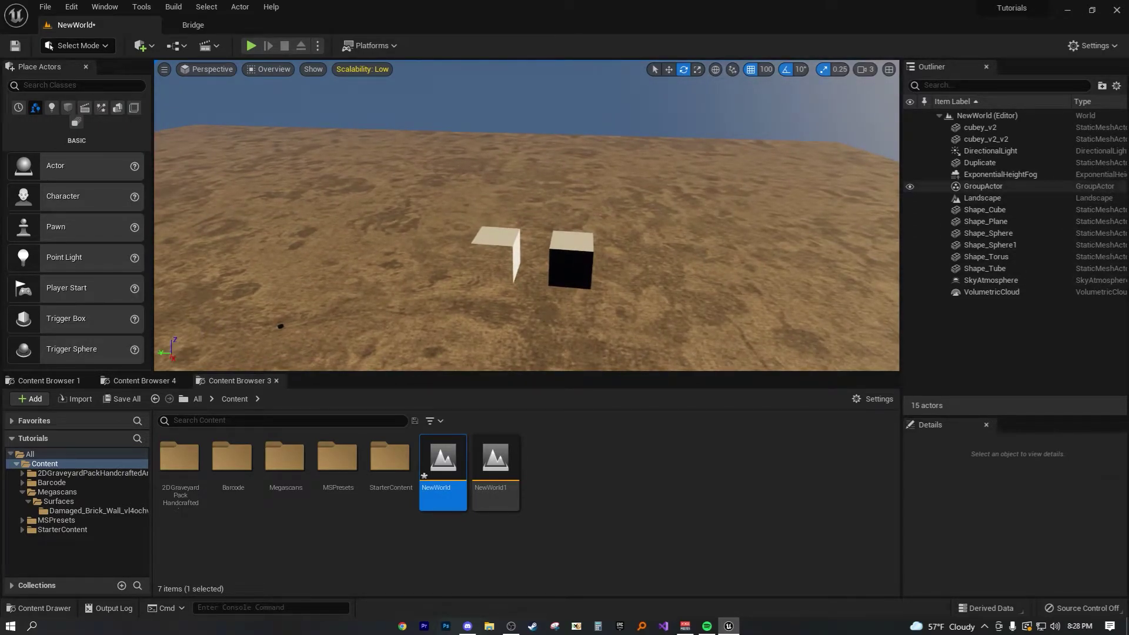
right_click_drag(526, 223, 438, 226)
left_click(527, 223)
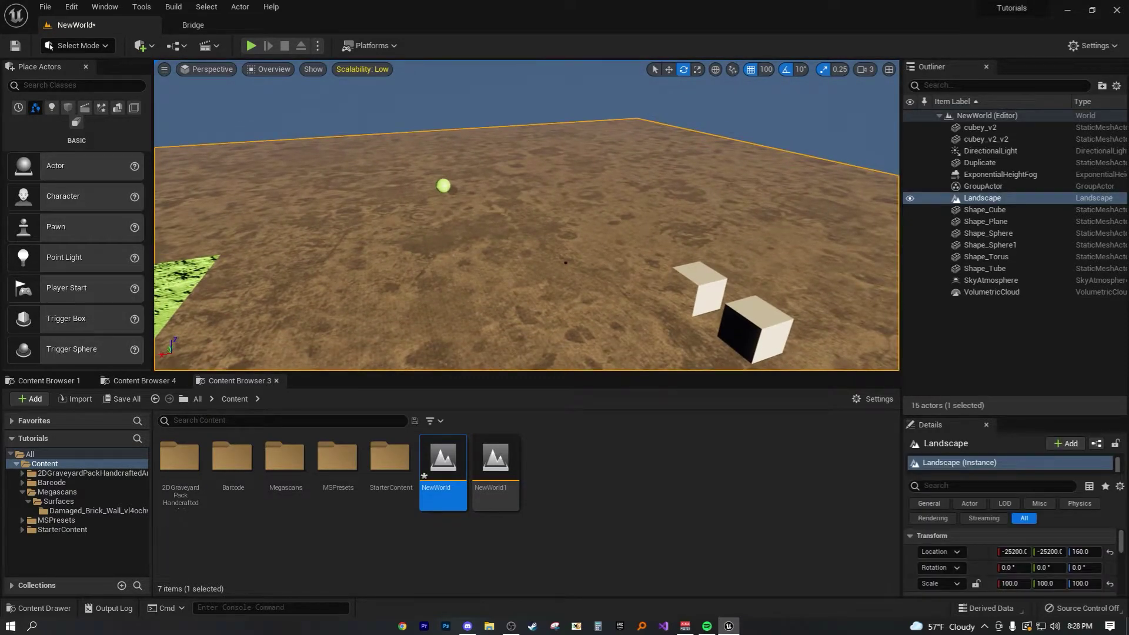
left_click(443, 186)
left_click(709, 285)
left_click(599, 253)
left_click(979, 187)
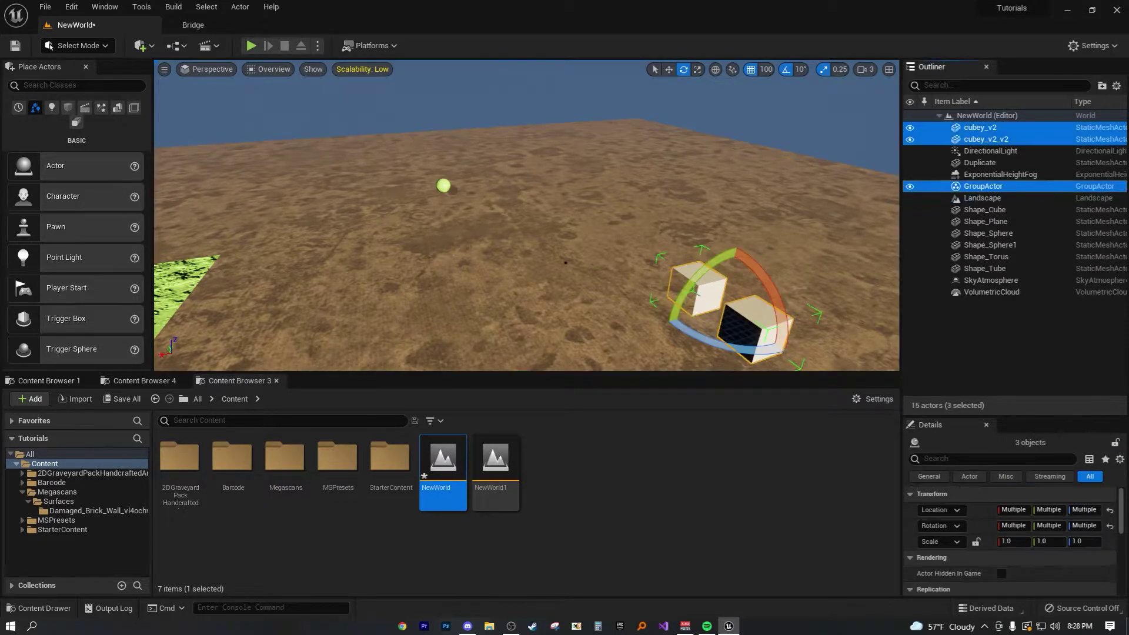
right_click_drag(729, 200, 823, 197)
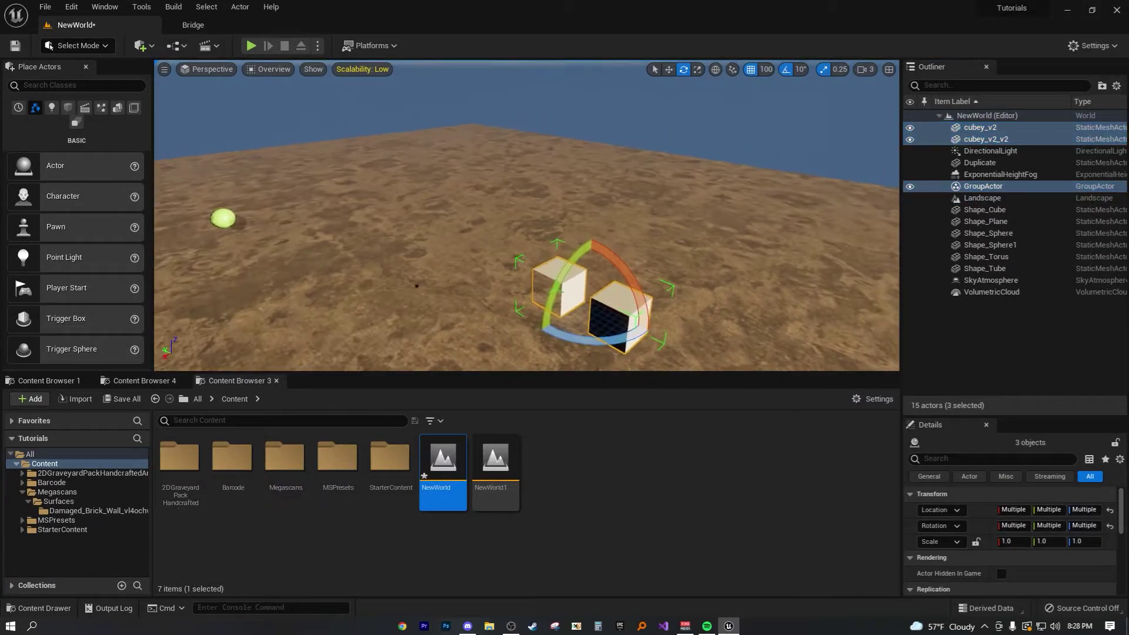
Step: Examine the two grouped cubes and the brackets around their group from several sides and distances
key("w")
right_click_drag(729, 200, 788, 206)
right_click_drag(591, 246, 600, 247)
key("s")
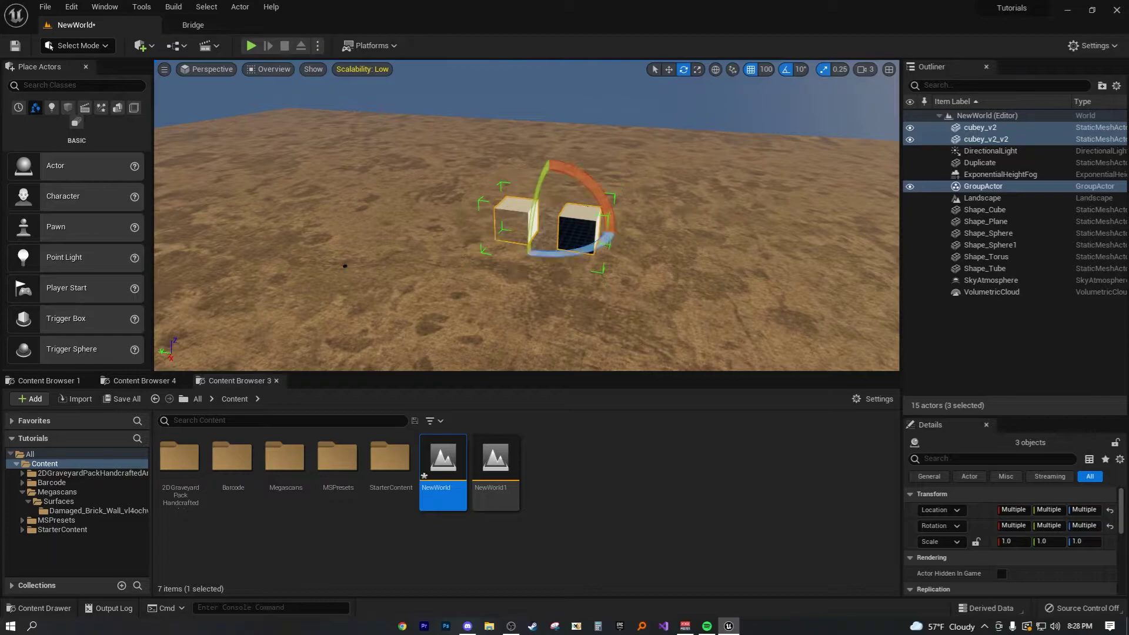
key("w")
right_click_drag(600, 247, 573, 191)
key("a")
key("s")
key("d")
key("q")
key("e")
left_click_drag(579, 267, 570, 269, "alt")
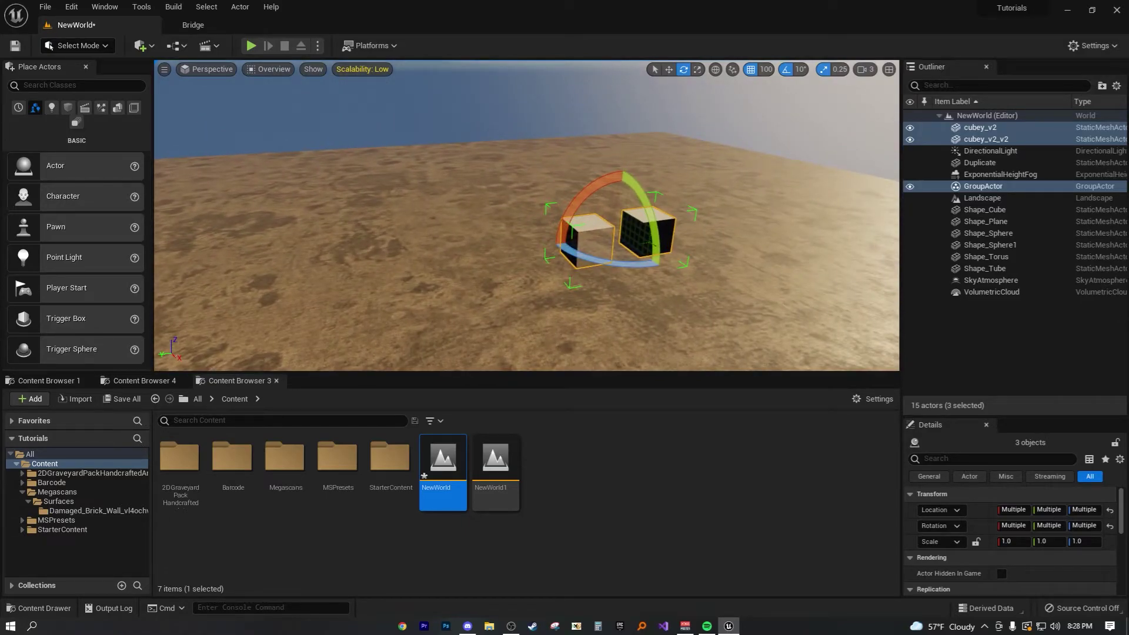
key("d")
right_click_drag(571, 269, 362, 261)
key("s")
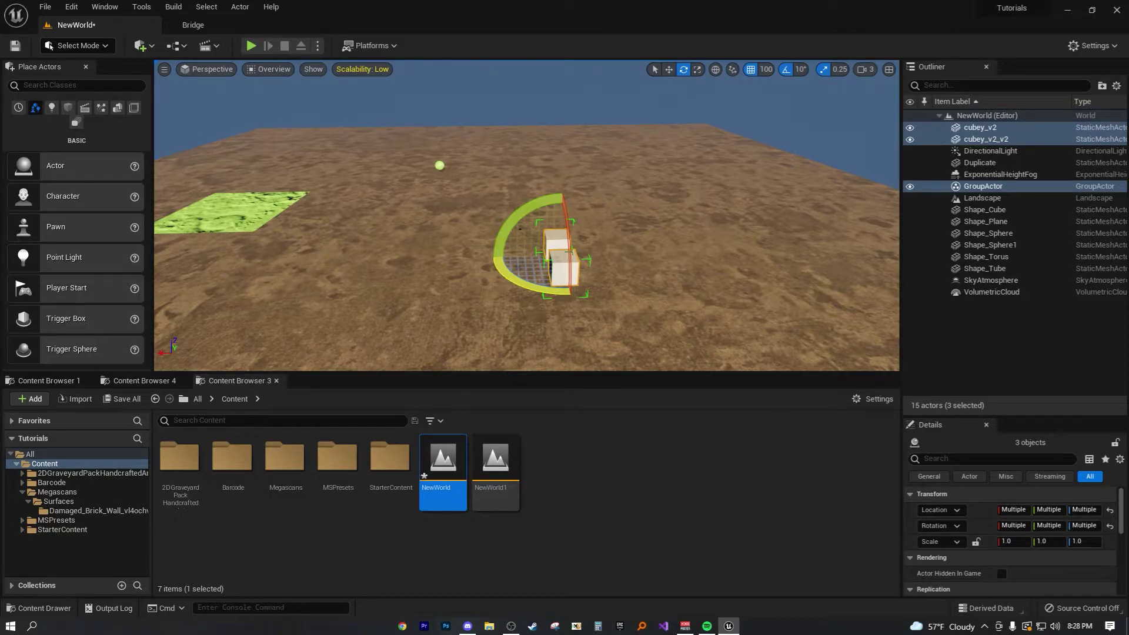
key("w")
right_click_drag(521, 285, 623, 323)
key("a")
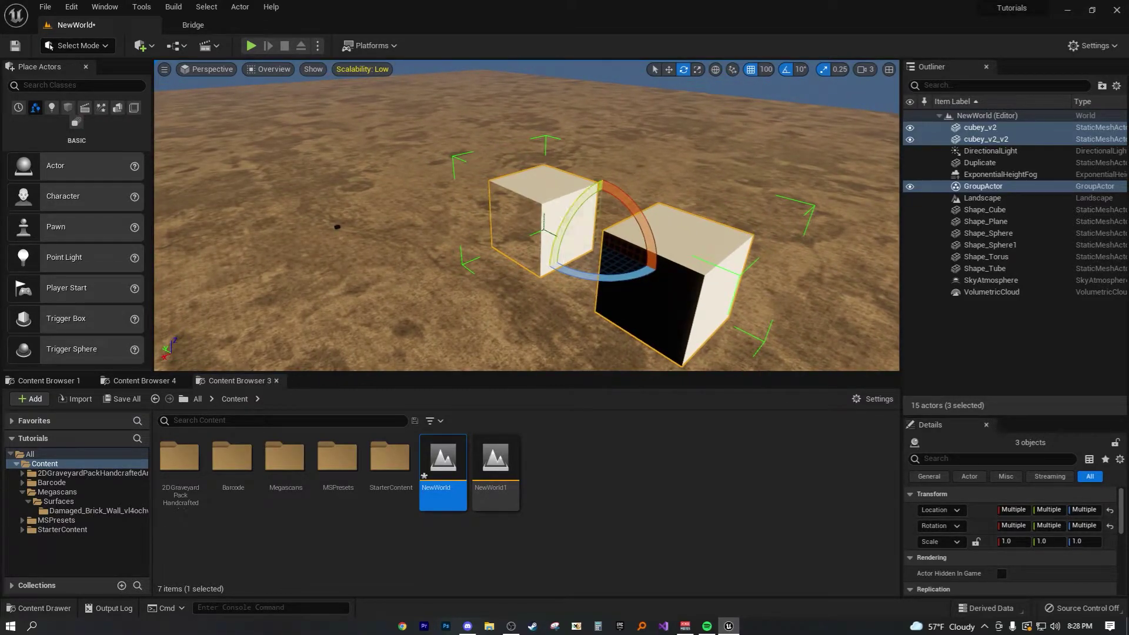
key("s")
right_click_drag(612, 294, 685, 274)
key("a")
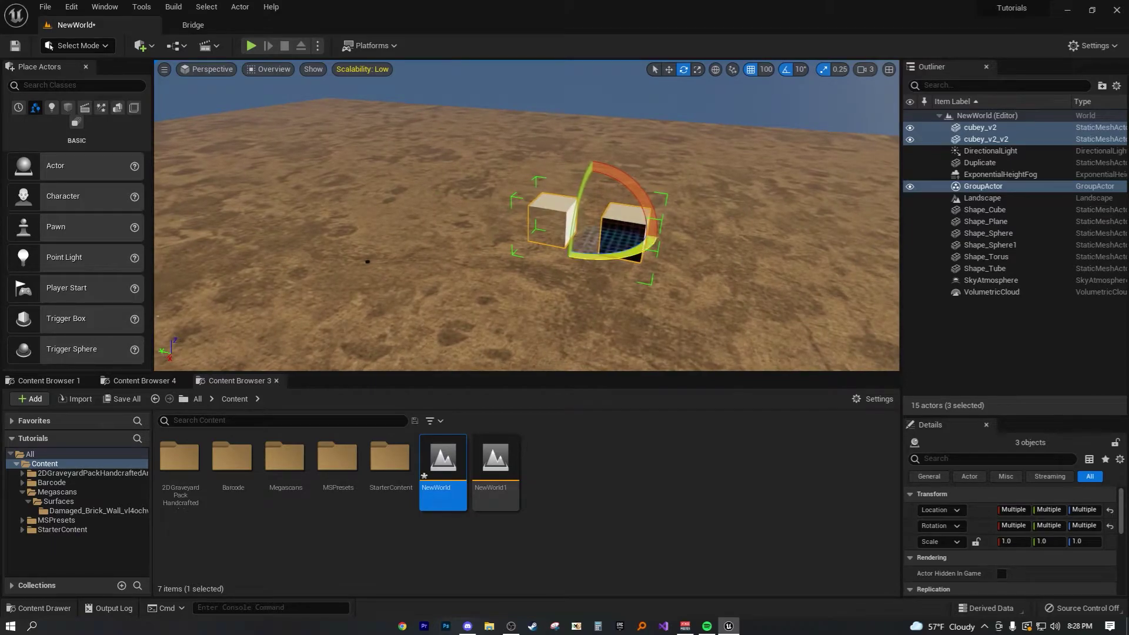
left_click_drag(613, 257, 665, 253)
key("w")
key("d")
right_click_drag(666, 258, 565, 256)
left_click_drag(434, 239, 514, 221, "alt")
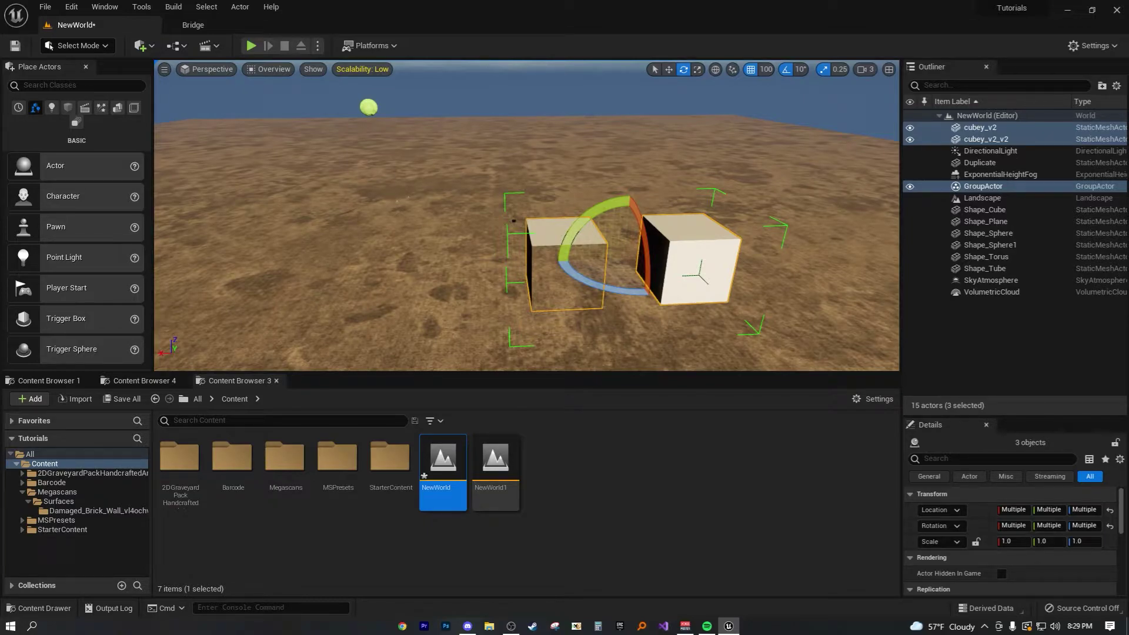
left_click_drag(513, 220, 600, 201, "alt")
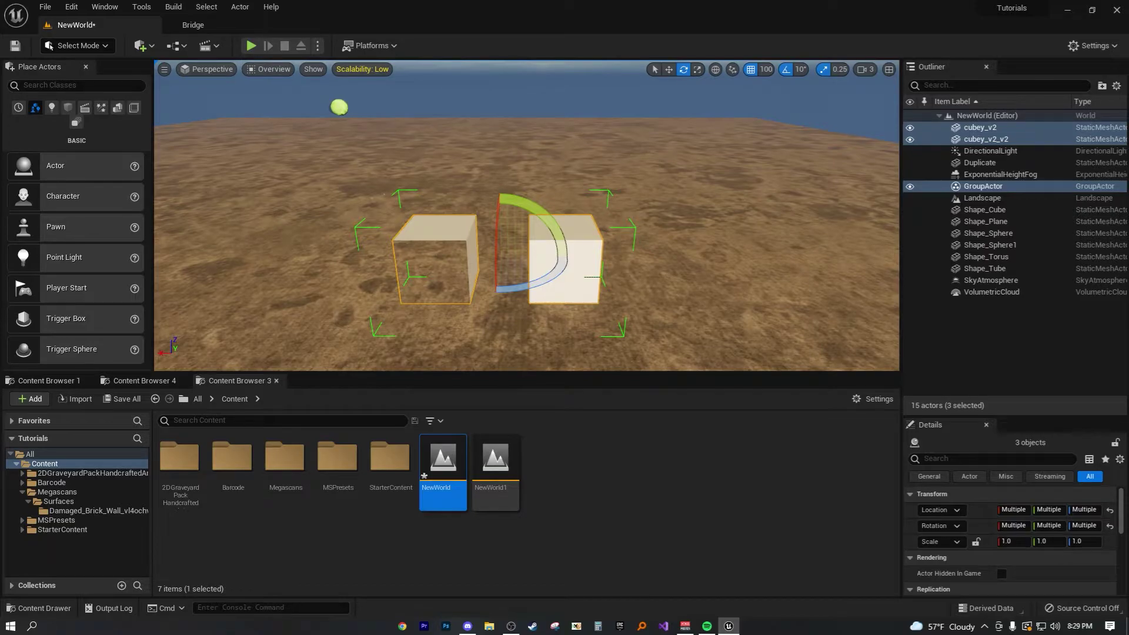
Step: Unlock the group that contains the two cubes
mouse_move(544, 215)
left_mouse_down()
mouse_move(487, 179)
mouse_move(544, 215)
left_mouse_up()
right_click(573, 231)
mouse_move(635, 447)
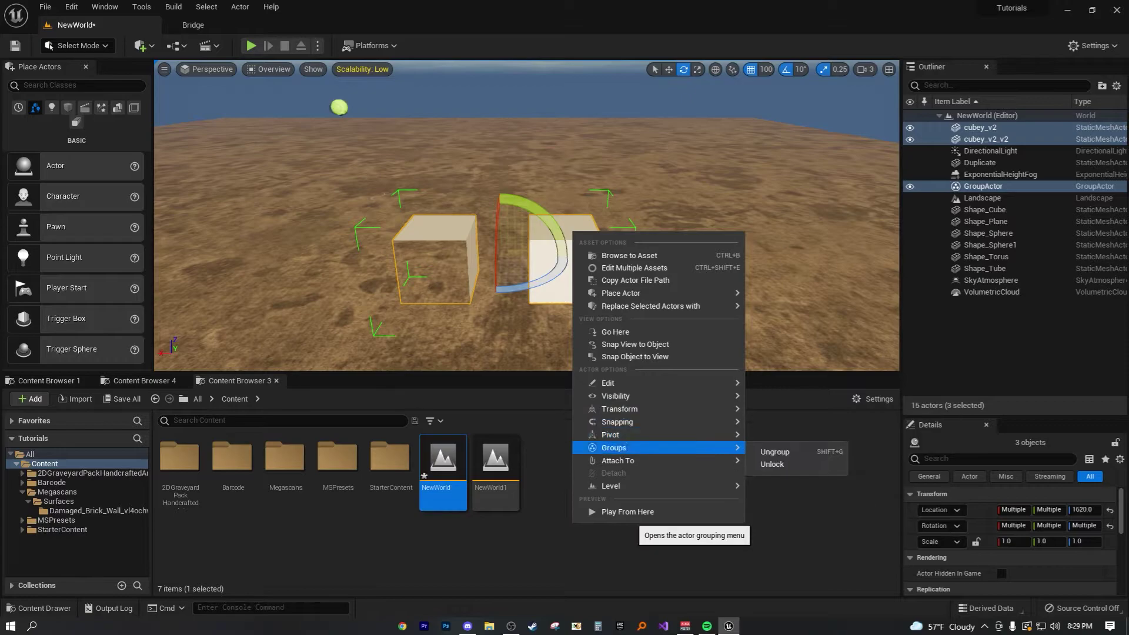
left_click(772, 464)
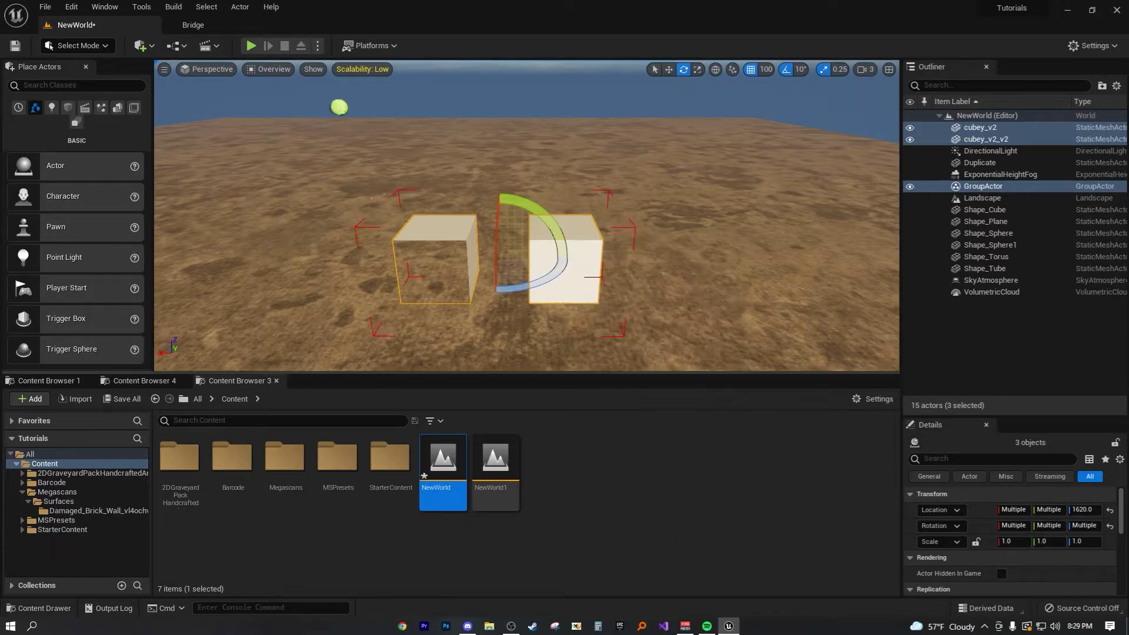
Step: Select each cube of the unlocked group individually, ending with cubey_v2_v2, and rotate that cube by about 90 degrees
key("d")
right_click_drag(564, 235, 517, 226)
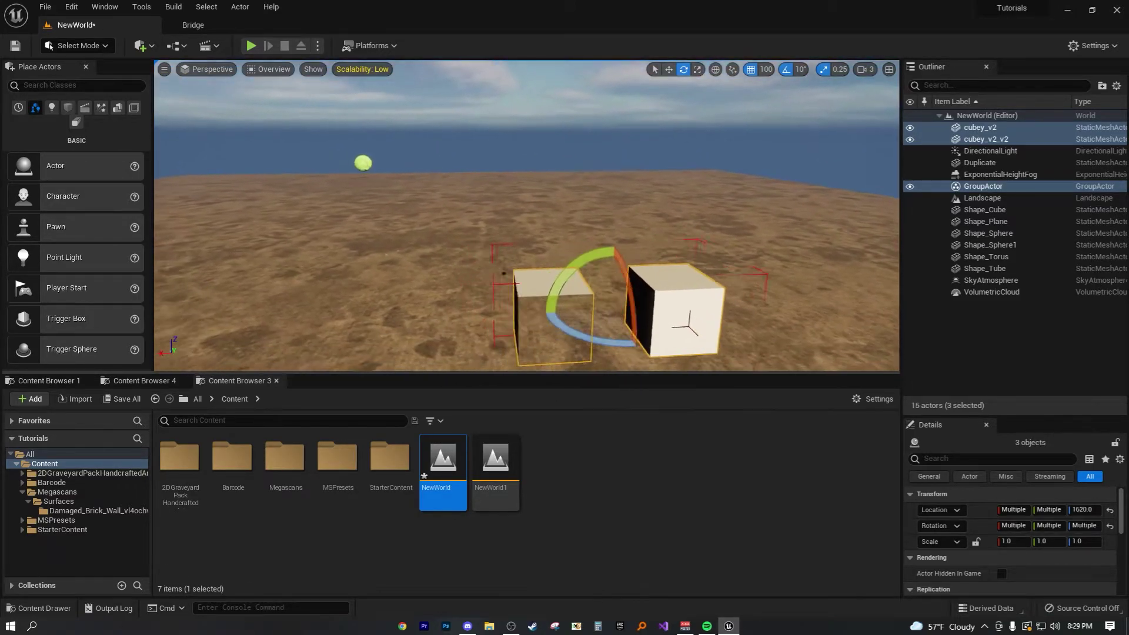
key("a")
right_click_drag(606, 247, 613, 266)
key("d")
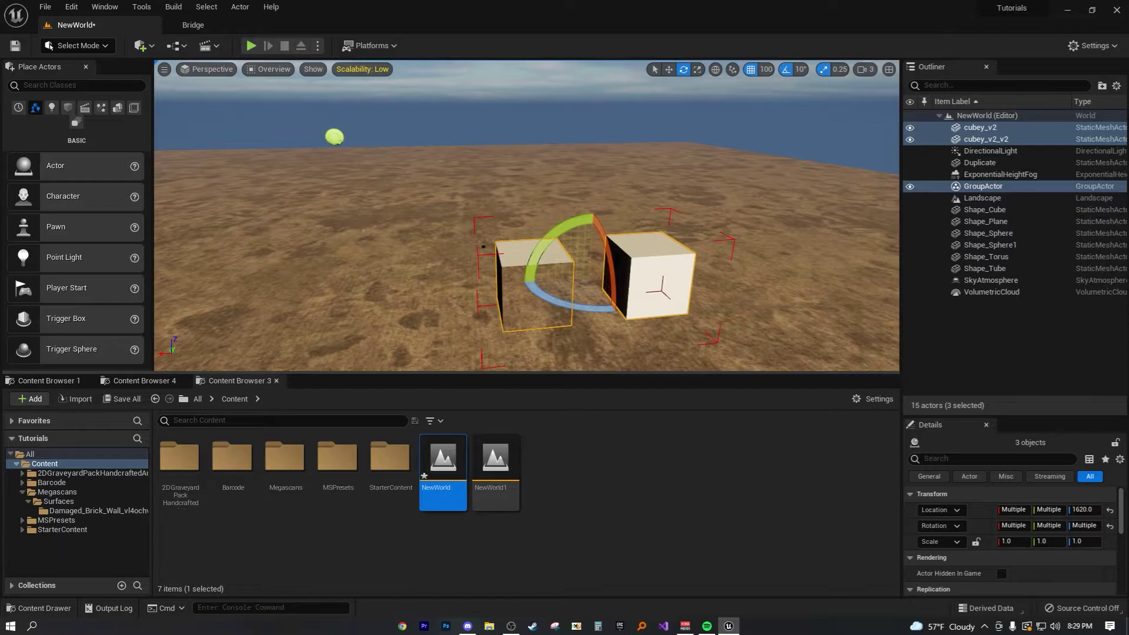
left_click(529, 305)
left_click(658, 284)
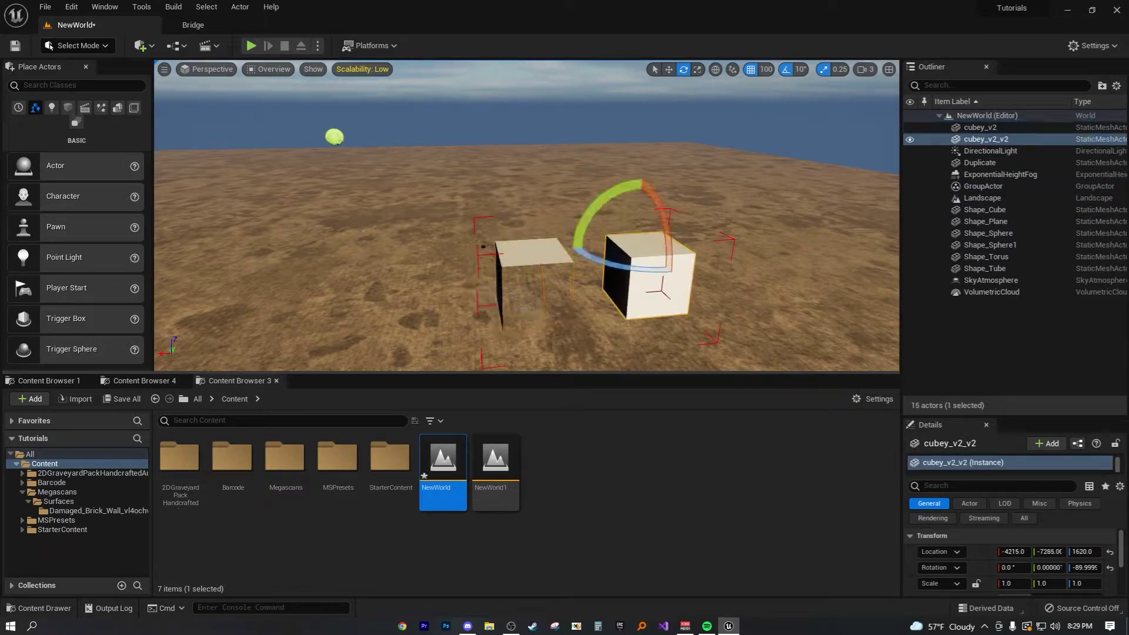
left_click_drag(590, 208, 561, 267)
Step: Move cubey_v2_v2 up 700 units and 1700 units along X so that it sits above the other cube
key("w")
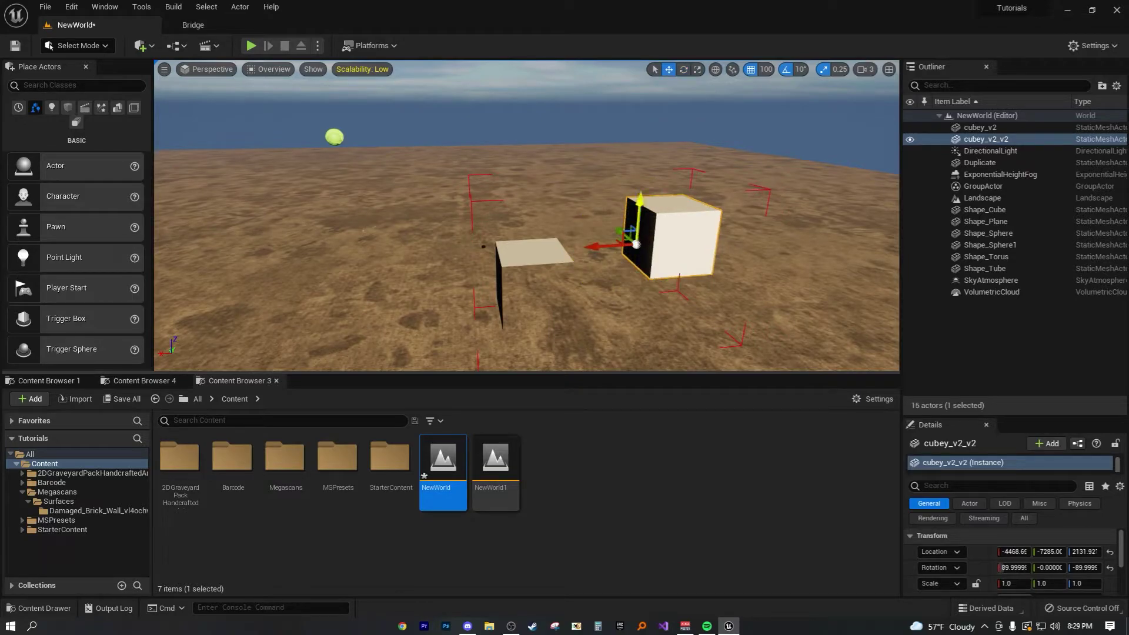
left_click_drag(635, 202, 635, 146)
left_click_drag(605, 191, 466, 192)
right_click_drag(467, 192, 400, 180)
key("w")
key("a")
key("s")
key("w")
key("d")
Step: Select both cubes through GroupActor and lock their group again
left_click(993, 186)
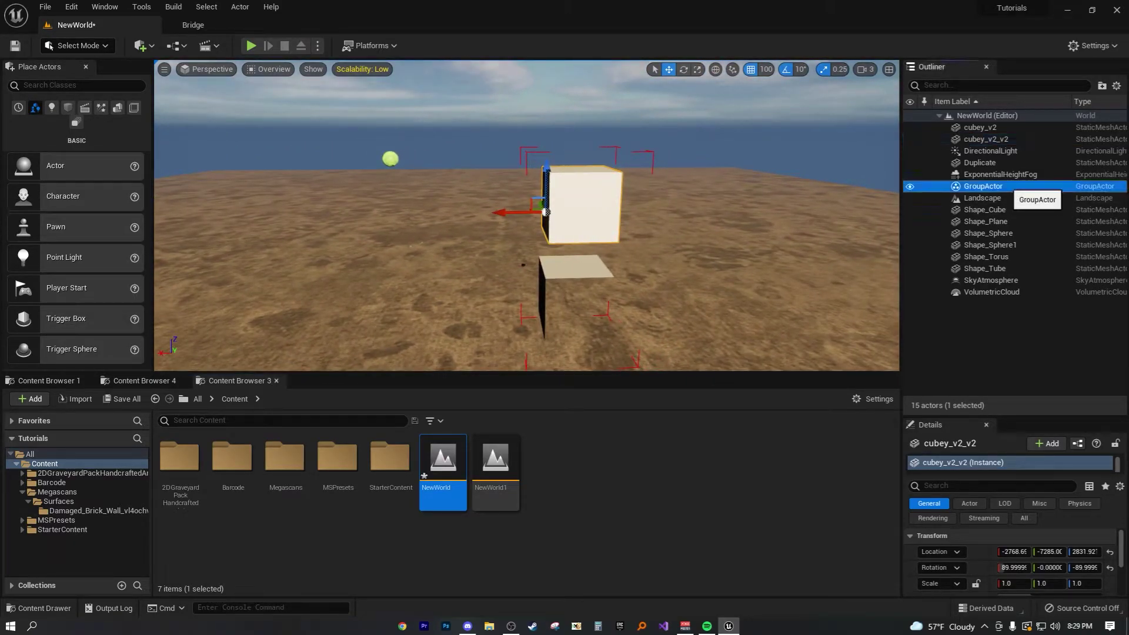
right_click_drag(647, 223, 614, 241)
key("d")
key("d")
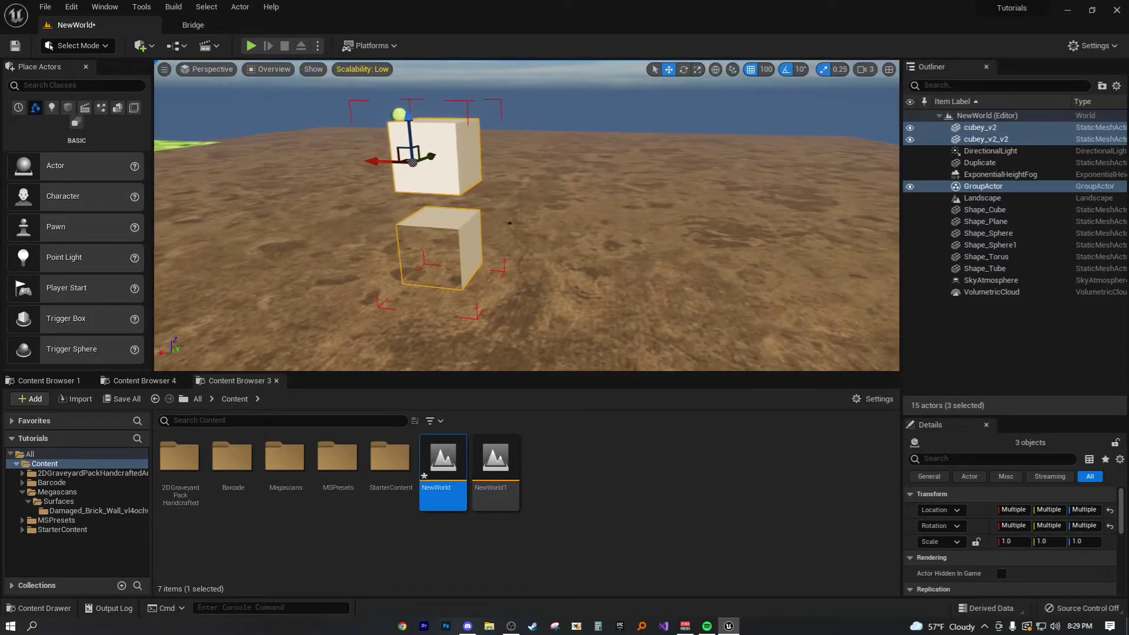
right_click_drag(510, 223, 750, 277)
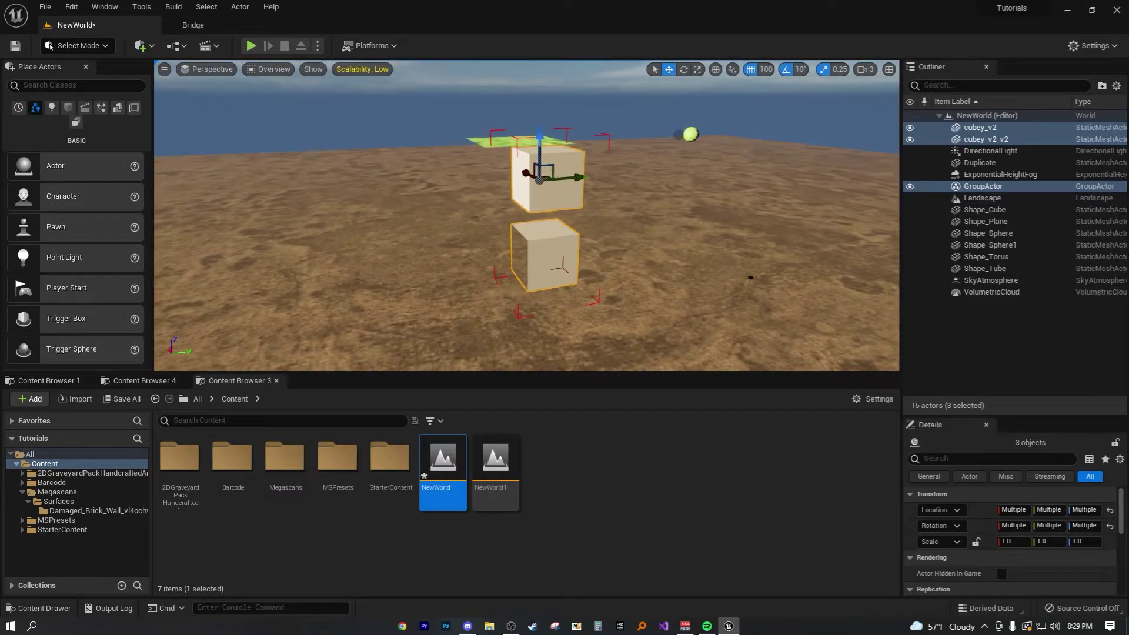
right_click(539, 202)
mouse_move(623, 420)
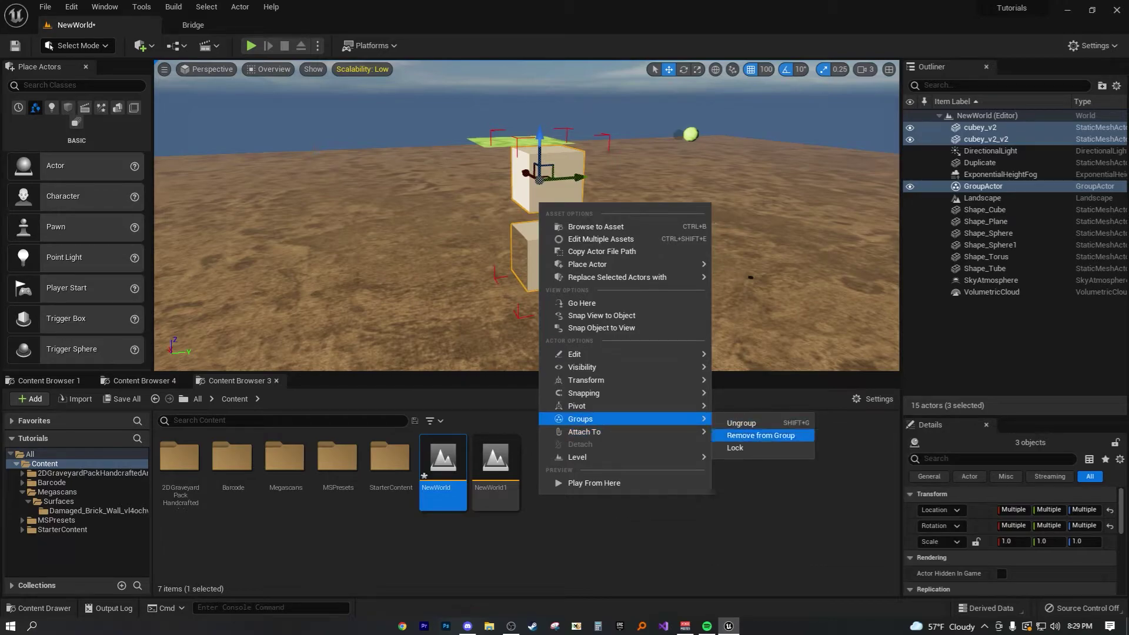
left_click(735, 447)
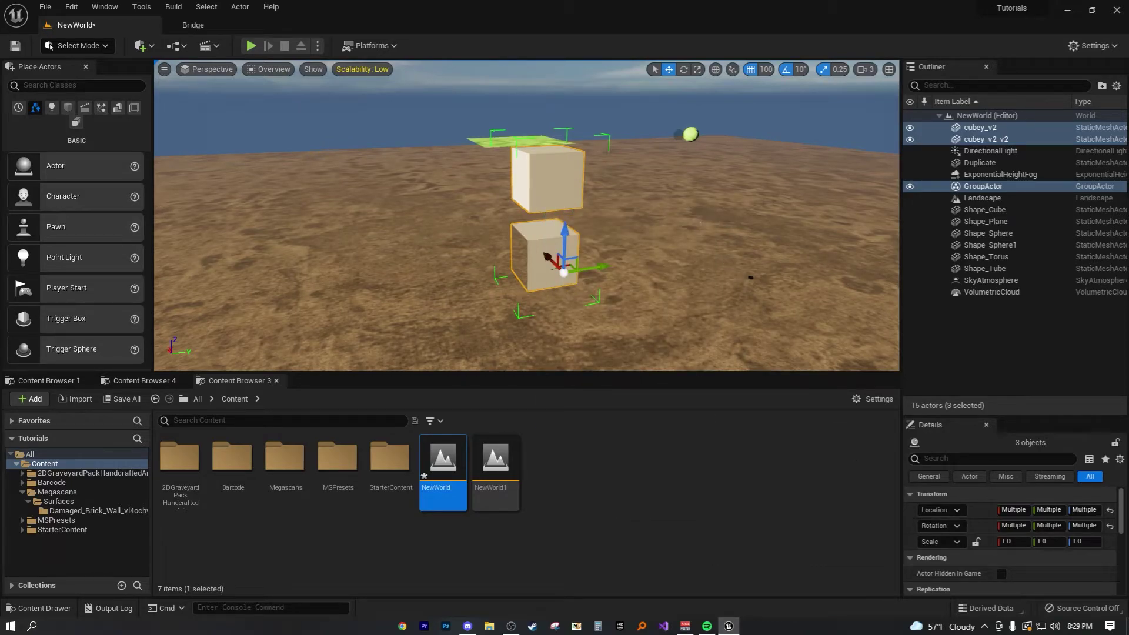
Step: Clear the group selection, select every actor from cubey_v2 through VolumetricCloud as one range, and focus the view on them
right_click_drag(750, 277, 775, 298)
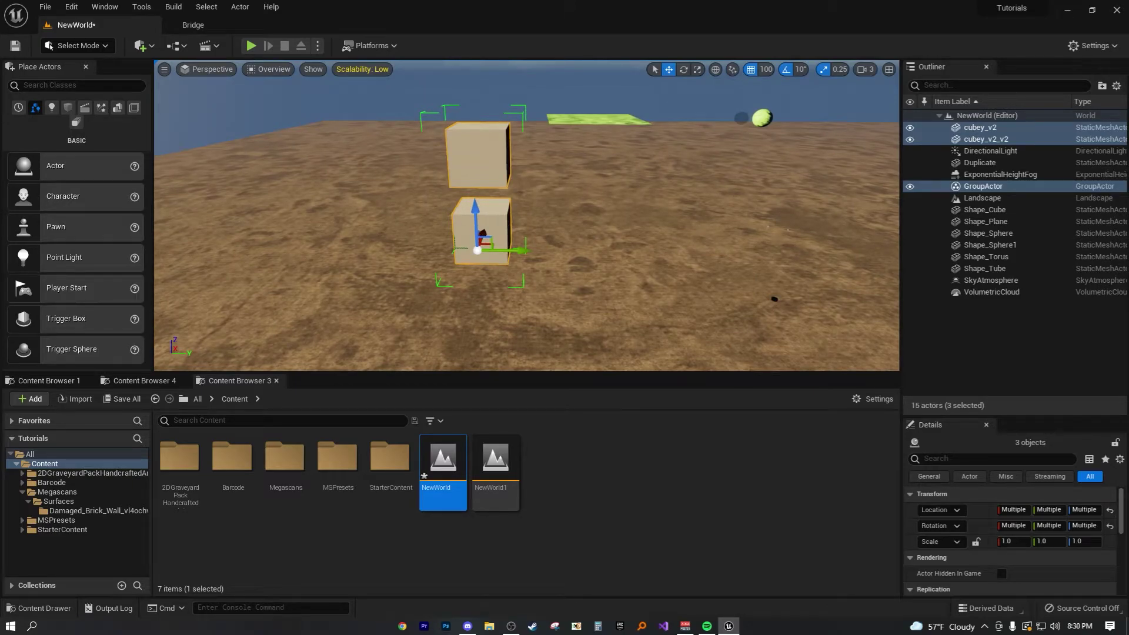
right_click_drag(775, 298, 732, 300)
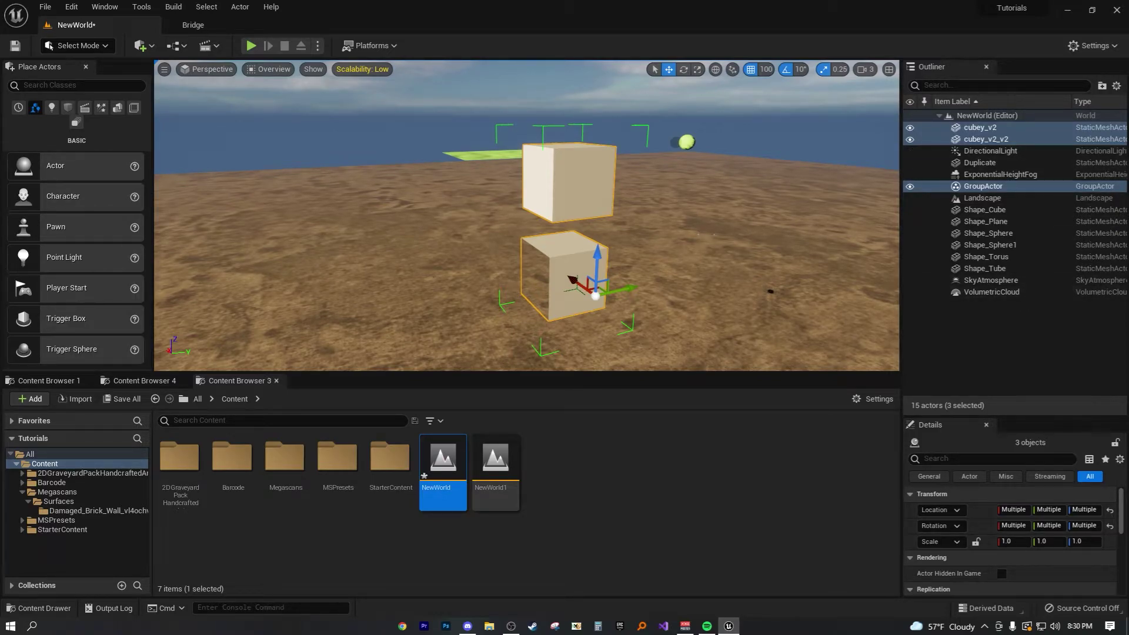
key("Escape")
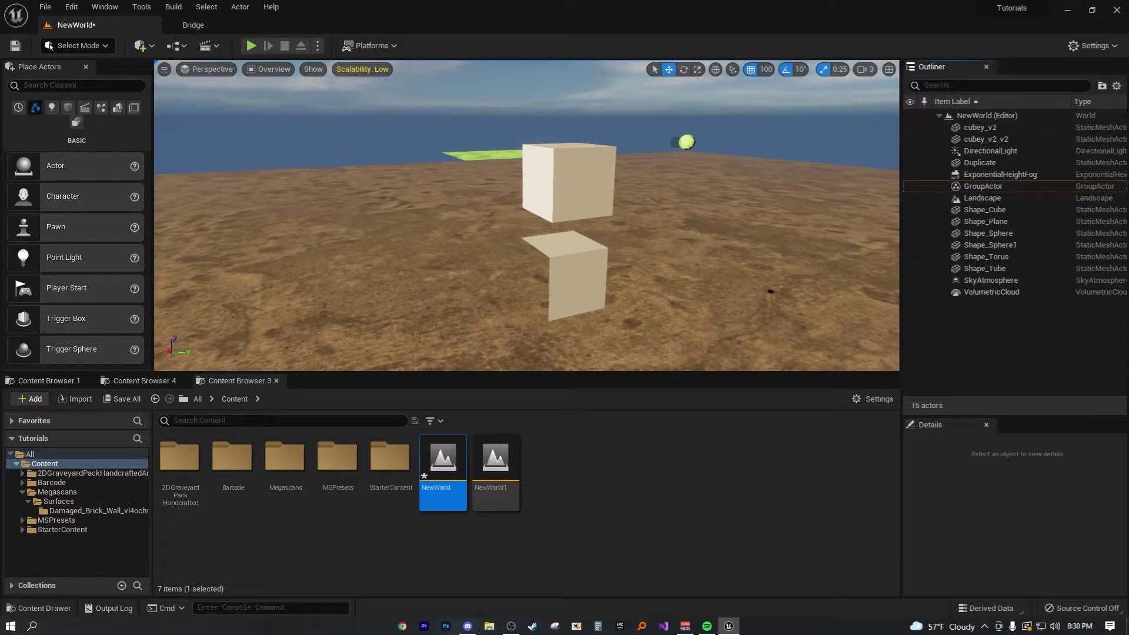
right_click_drag(588, 217, 594, 274)
key("s")
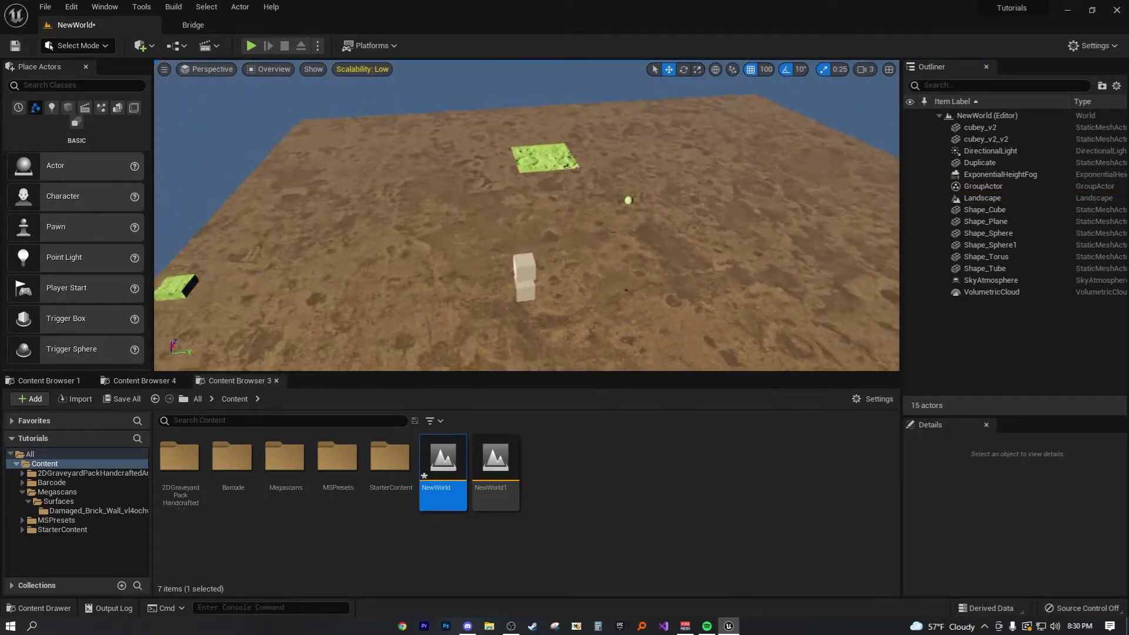
right_click_drag(526, 244, 506, 279)
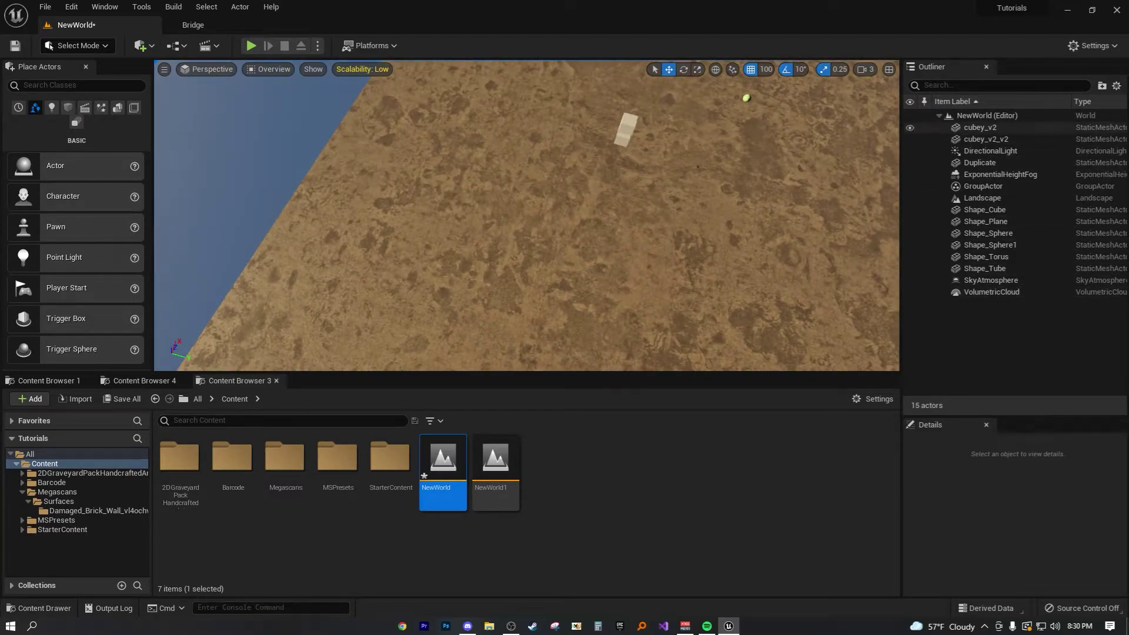
left_click(1000, 128)
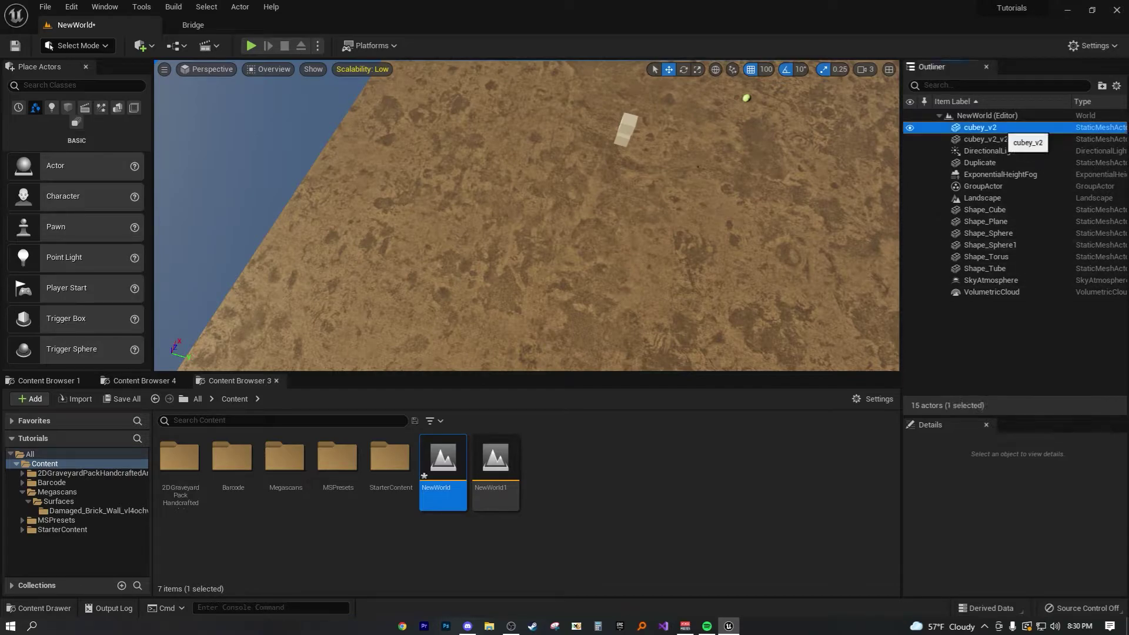
left_click(991, 293, "shift")
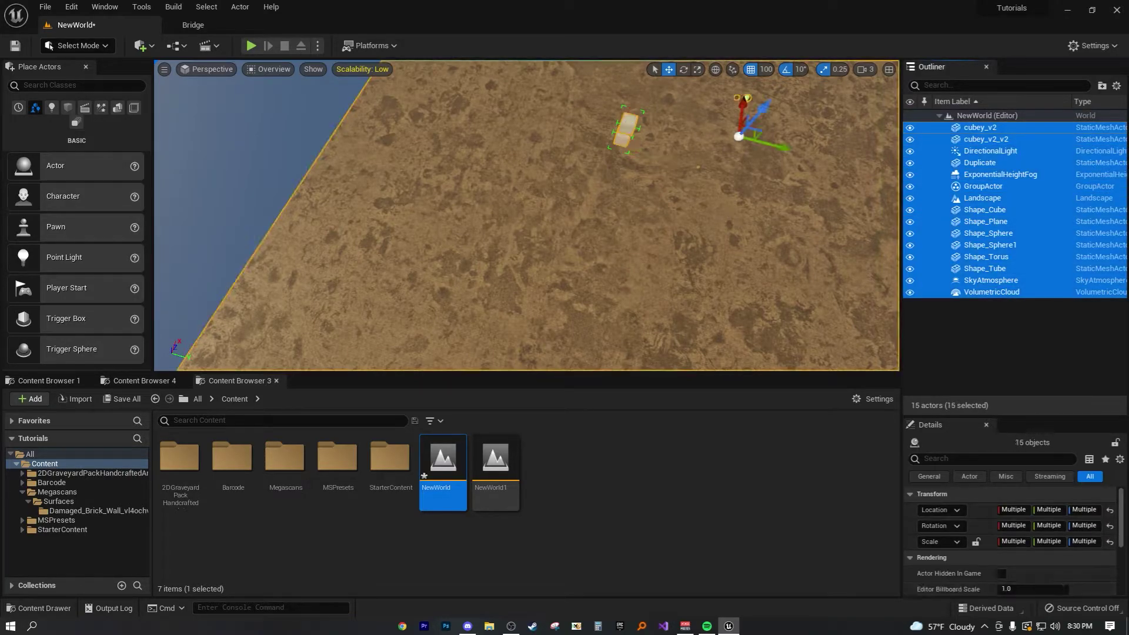
key("f")
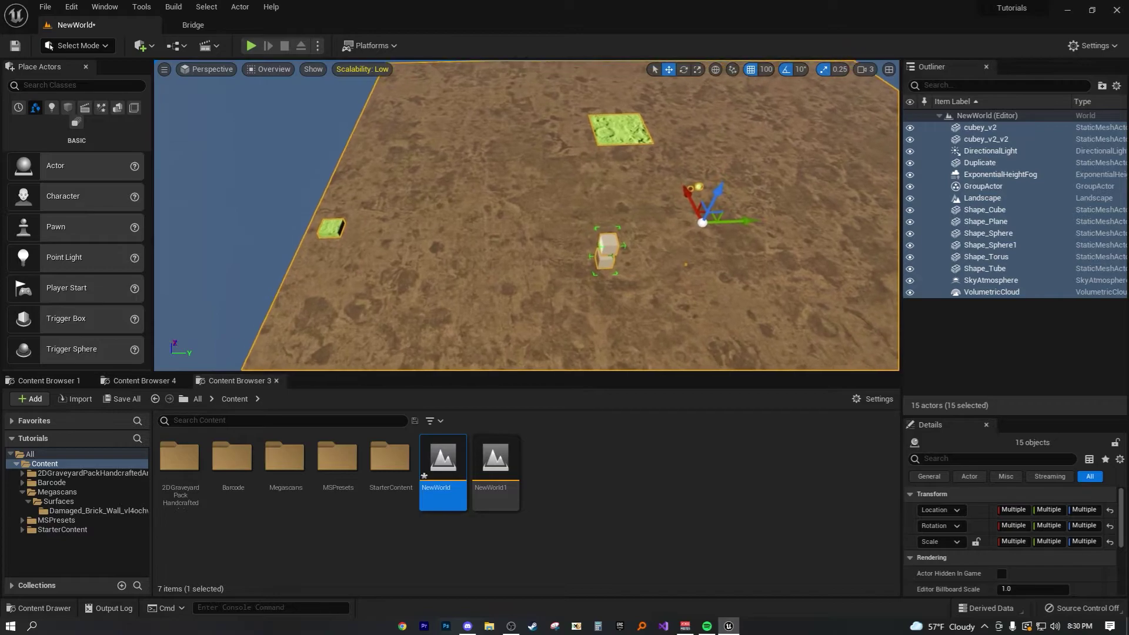
Step: Return to a close view of the cubes and clear the selection of all actors
key("w")
right_click_drag(526, 215, 506, 188)
key("w")
key("s")
key("a")
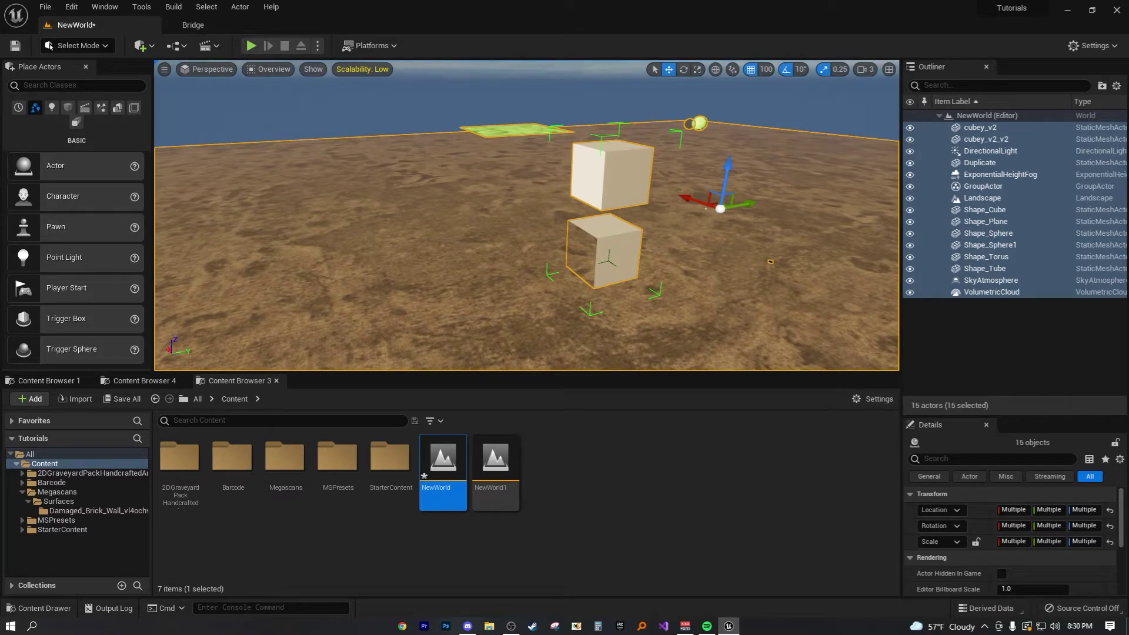
right_click(714, 257)
key("Escape")
key("Escape")
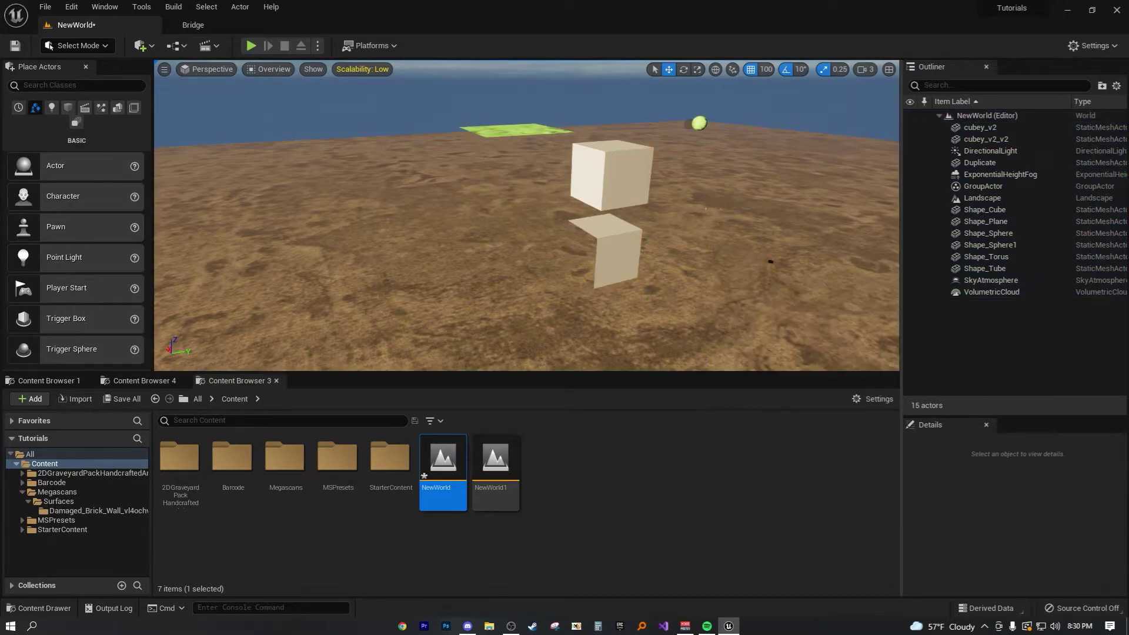
Step: Create a folder named Sky in the Outliner
key("w")
right_click_drag(714, 258, 745, 223)
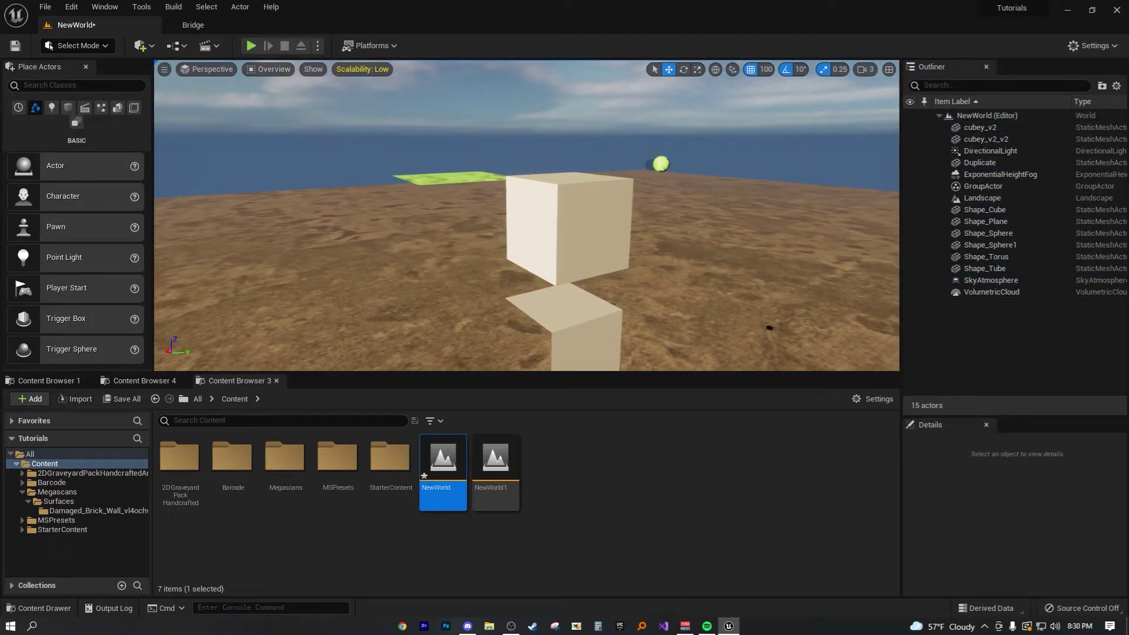
right_click(978, 325)
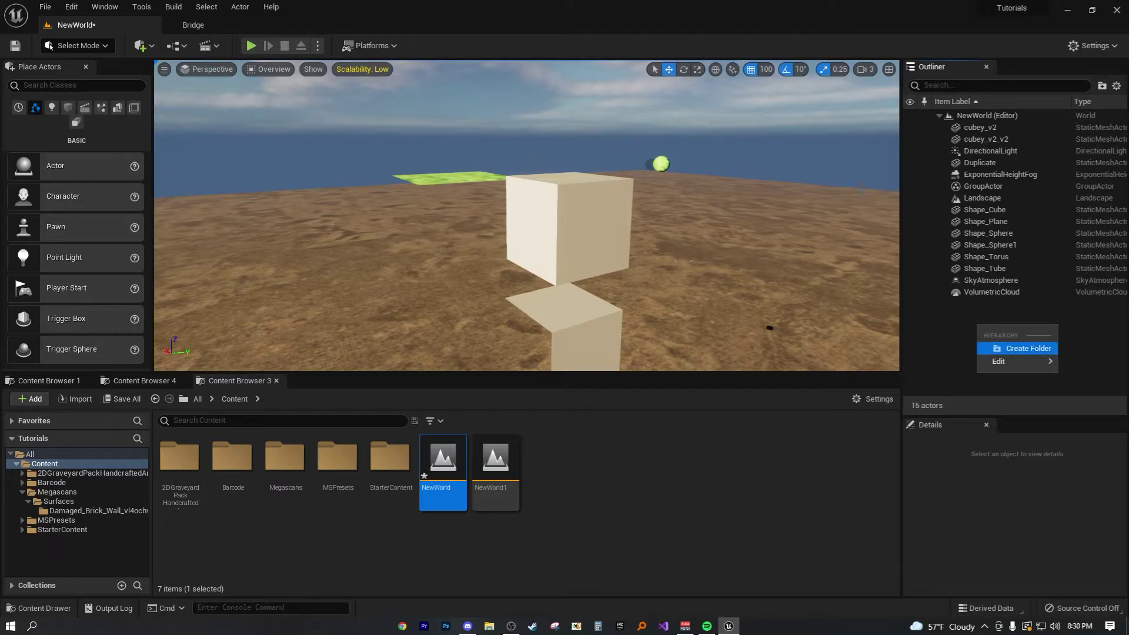
left_click(1026, 349)
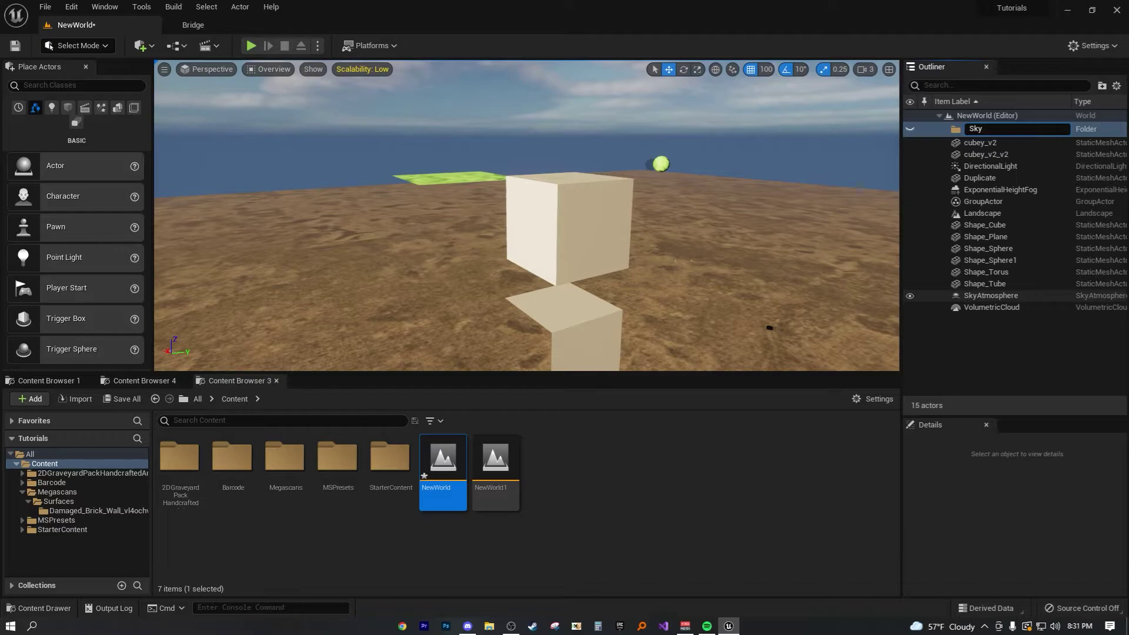
key("Return")
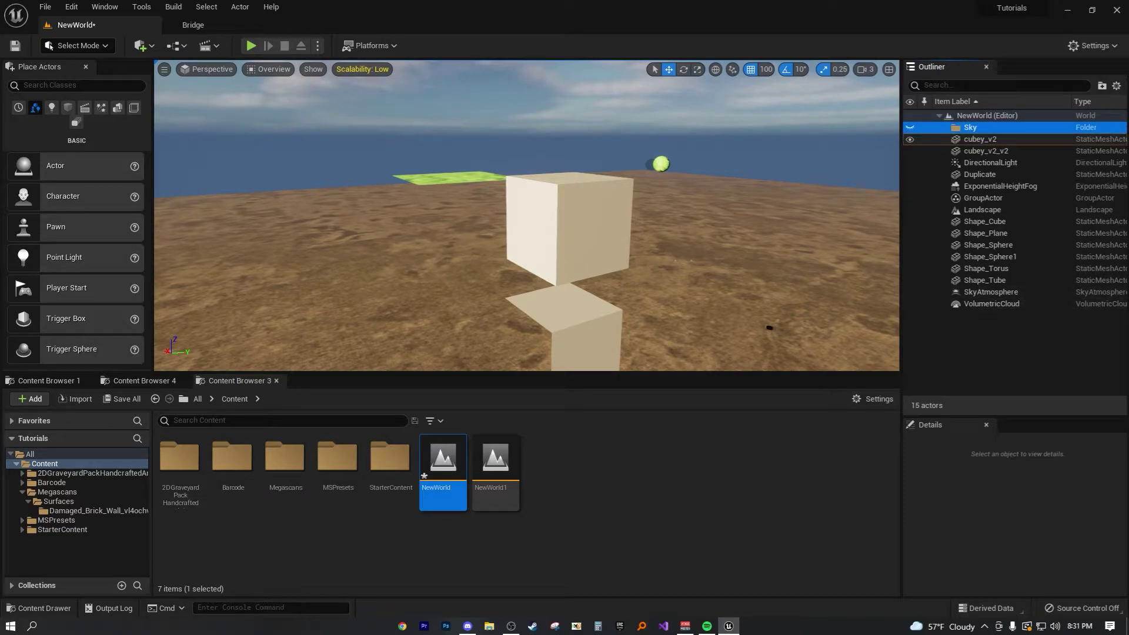
Step: Move DirectionalLight, ExponentialHeightFog, SkyAtmosphere and VolumetricCloud into the Sky folder together and collapse the folder
left_click(1026, 165)
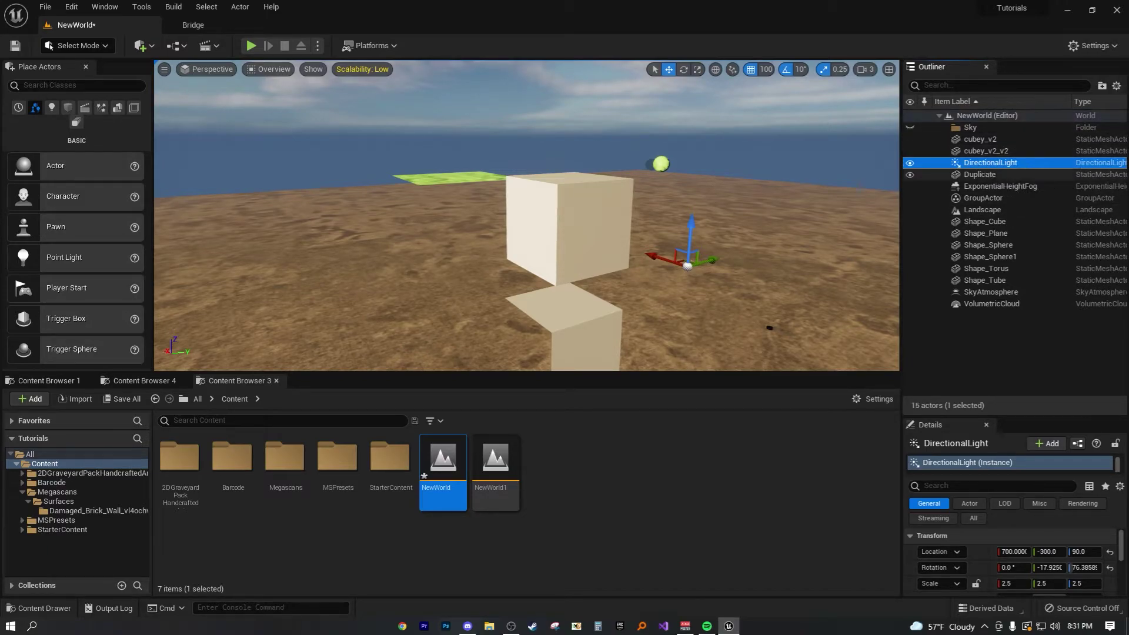
left_click(999, 187, "ctrl")
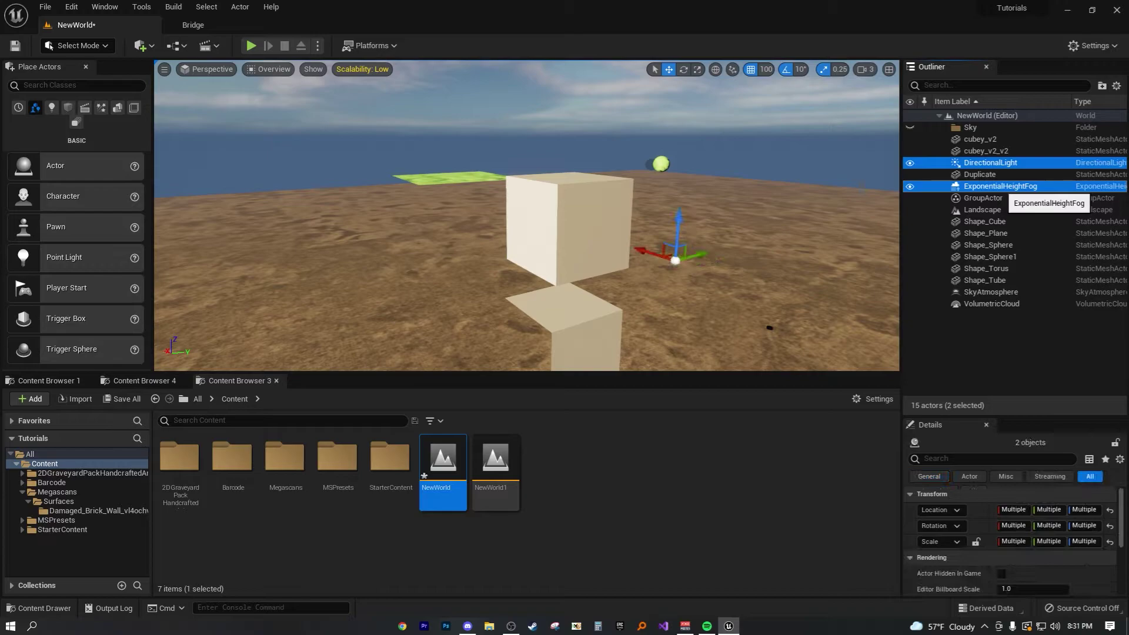
left_click(993, 292, "ctrl")
left_click(999, 304, "ctrl")
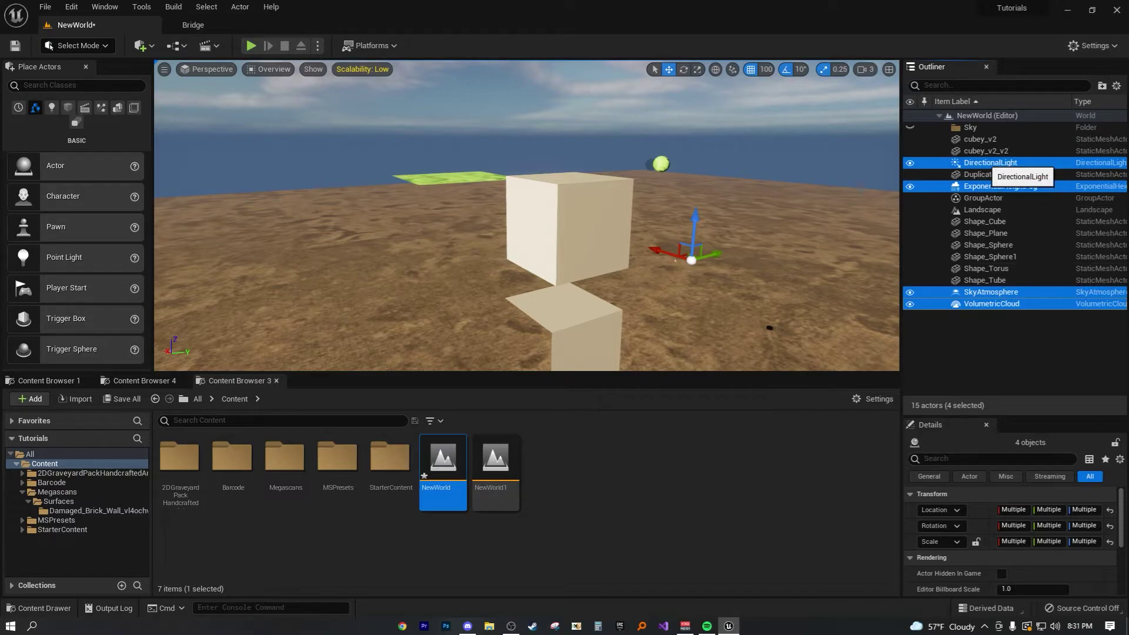
left_click_drag(990, 163, 971, 128)
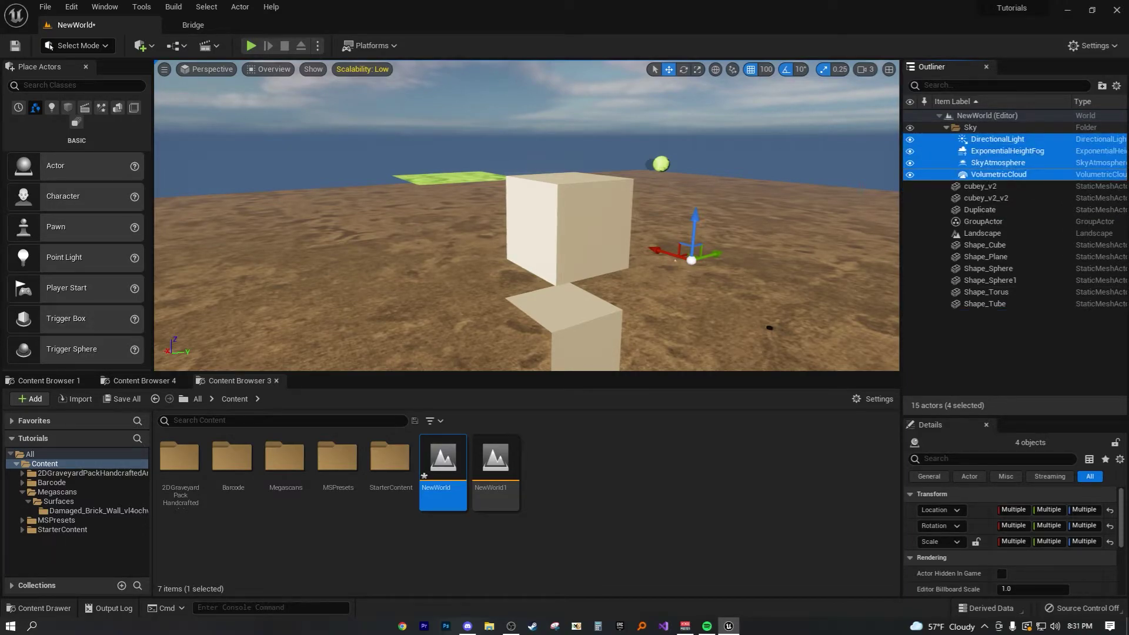
left_click(946, 128)
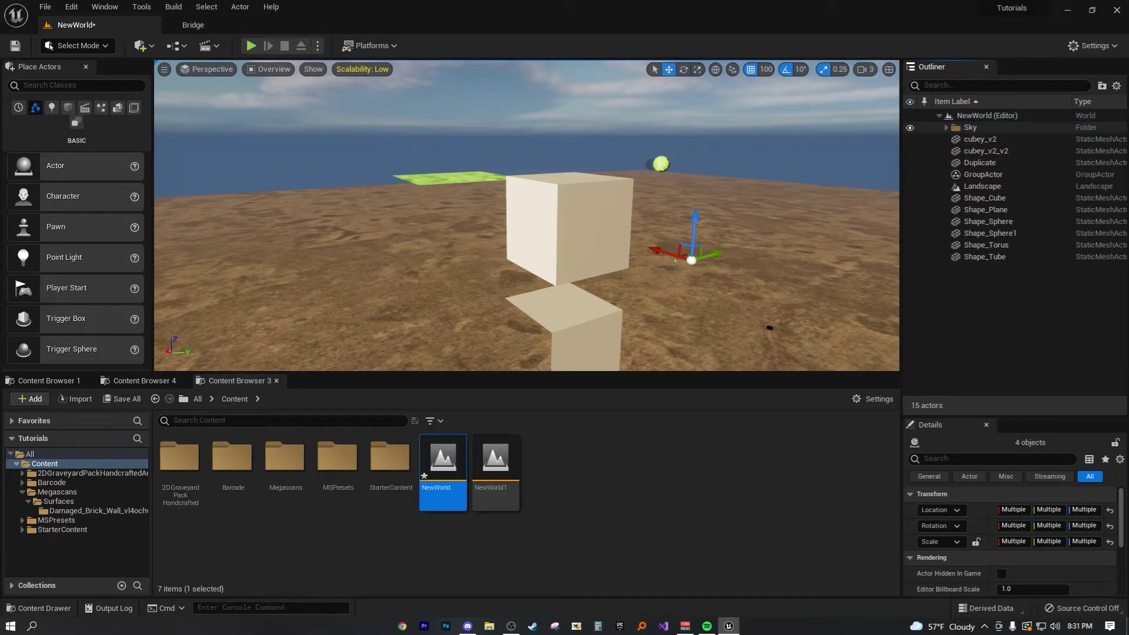
Step: Expand the Sky folder, clear the actor selection and view the cubes from farther away
mouse_move(694, 224)
right_mouse_down()
mouse_move(727, 218)
mouse_move(698, 206)
right_mouse_up()
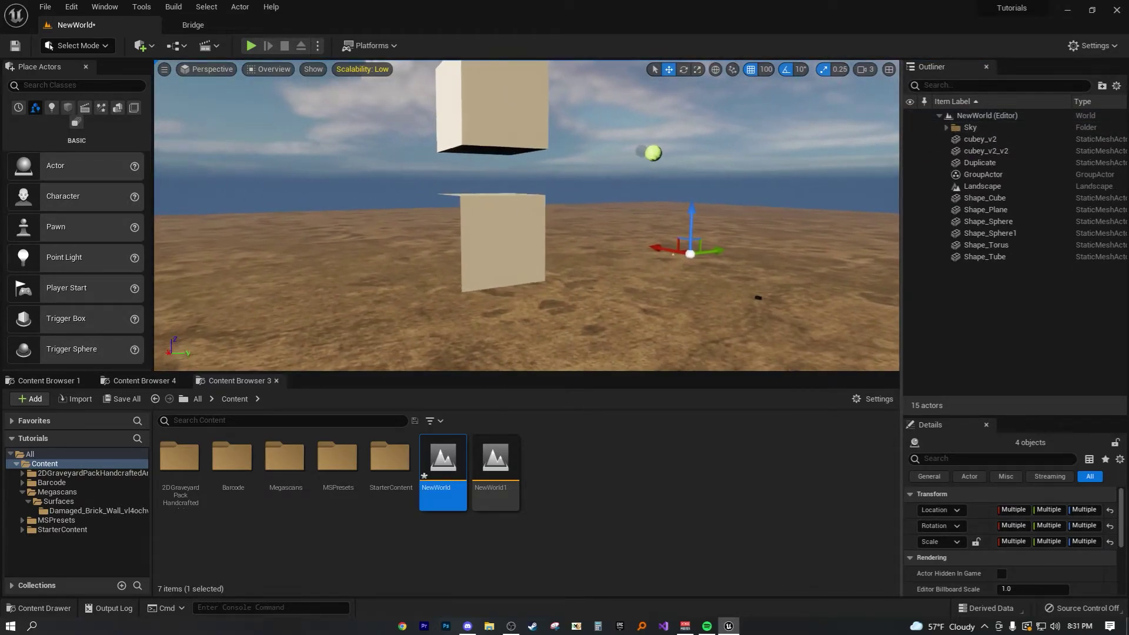
mouse_move(523, 219)
right_mouse_down()
mouse_move(521, 233)
mouse_move(523, 218)
mouse_move(508, 233)
right_mouse_up()
key("s")
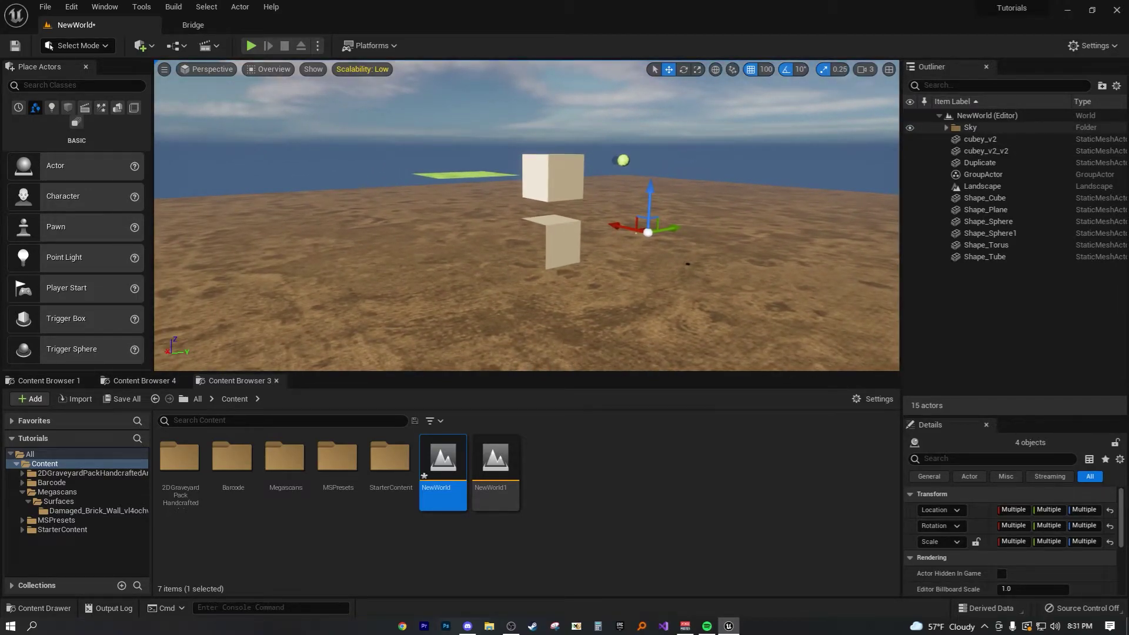
left_click(946, 127)
key("Escape")
key("s")
right_click_drag(523, 218, 542, 219)
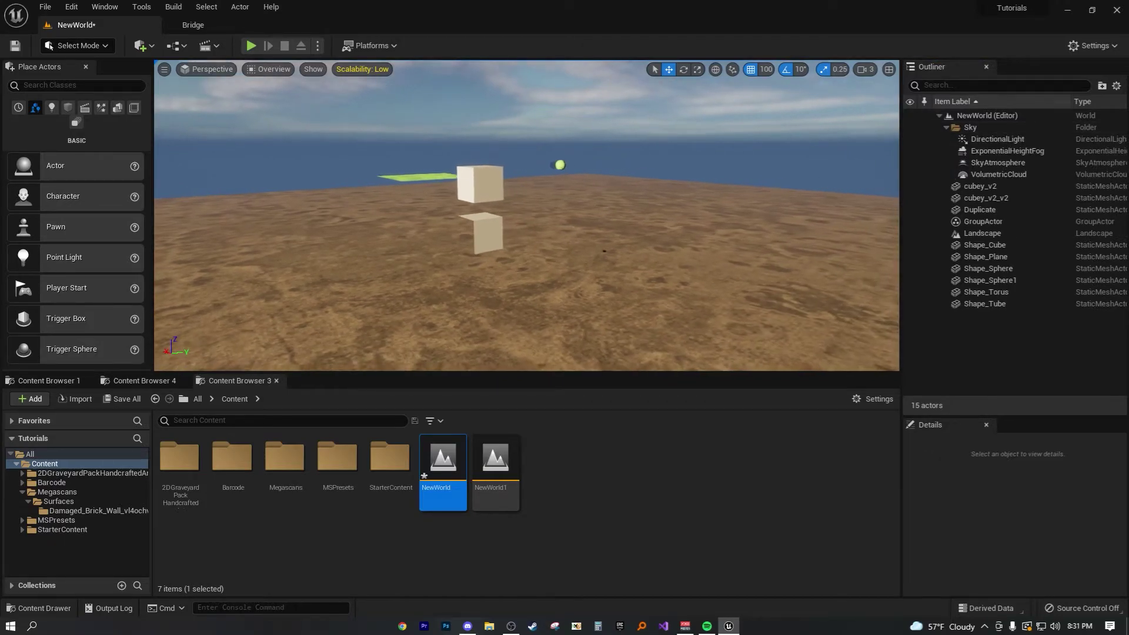
Step: Collapse the Sky folder and switch its visibility off and on twice
left_click(946, 127)
left_click(910, 128)
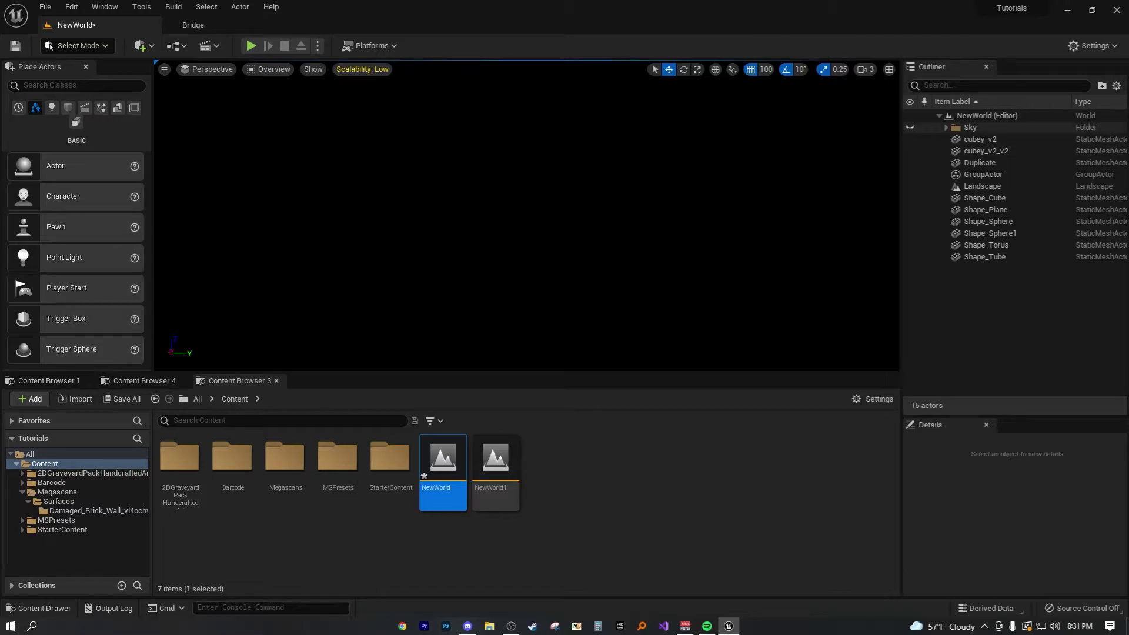
left_click(910, 128)
left_click(910, 128)
left_click(910, 128)
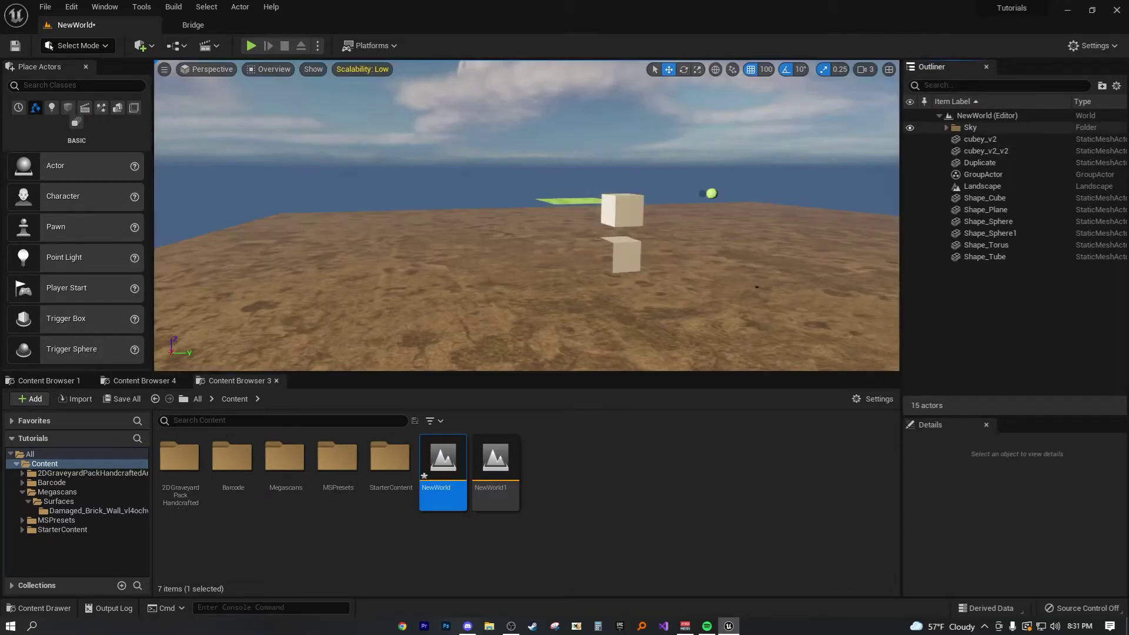
Step: Expand the Sky folder, hide and show all its actors through the folder's visibility, and collapse it again
left_click(946, 128)
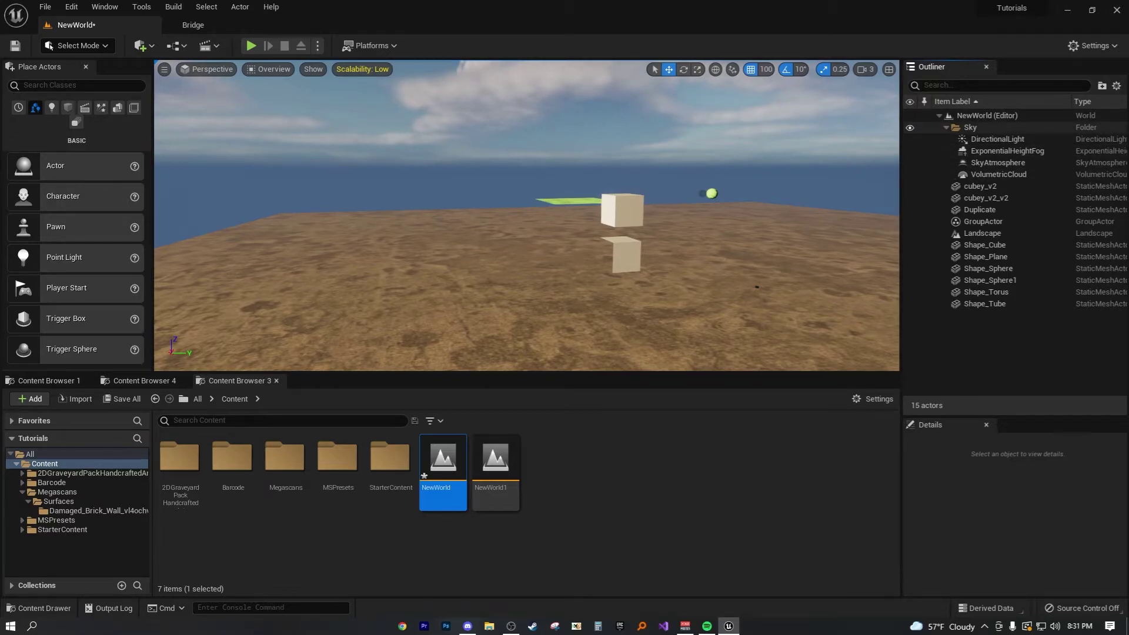
left_click(910, 127)
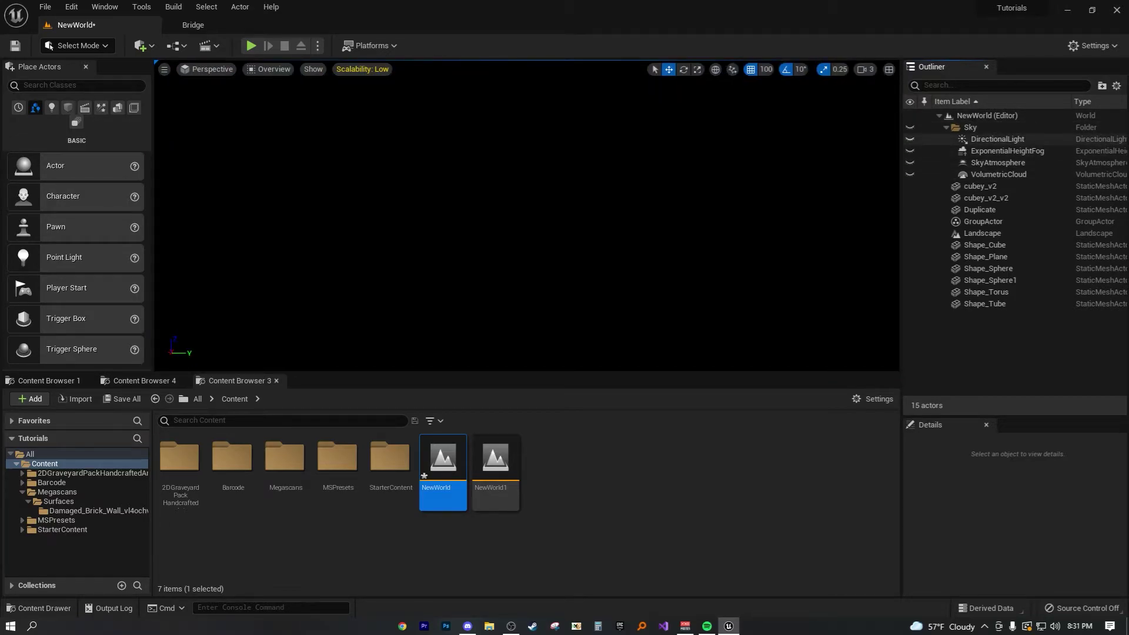
left_click(910, 127)
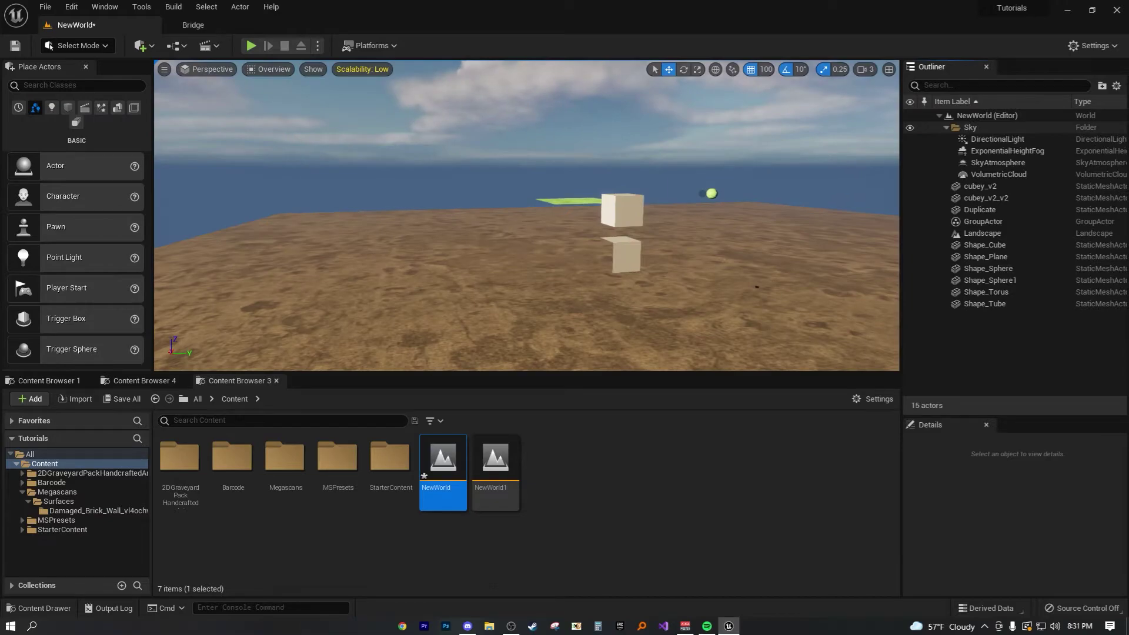
left_click(946, 127)
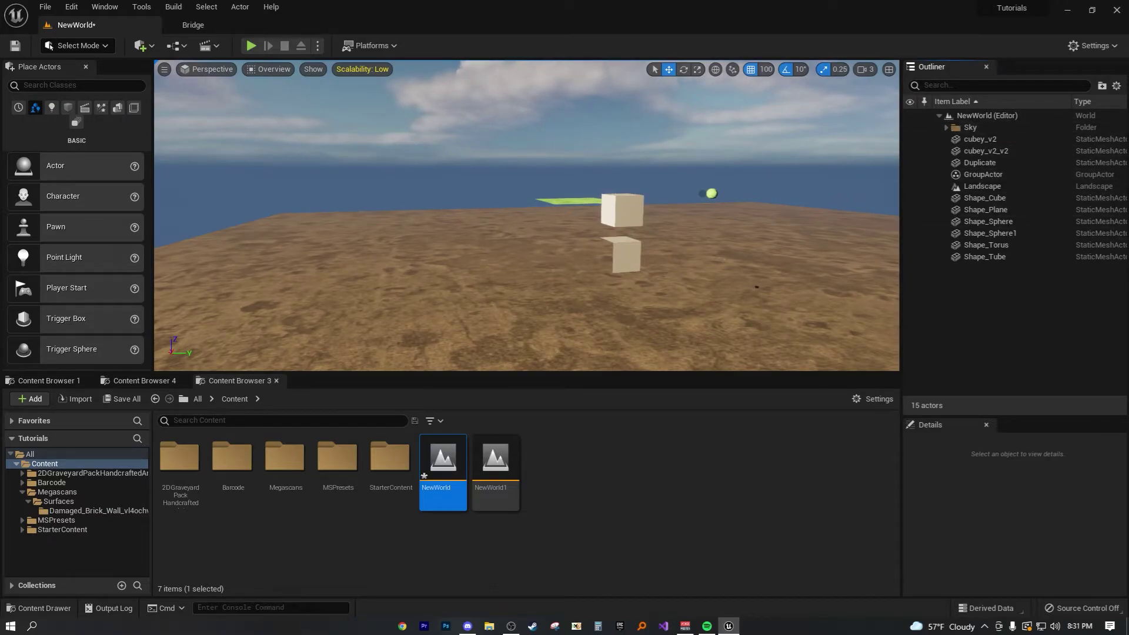
Step: Create a folder named Cubes in the Outliner
right_click(969, 300)
left_click(1017, 324)
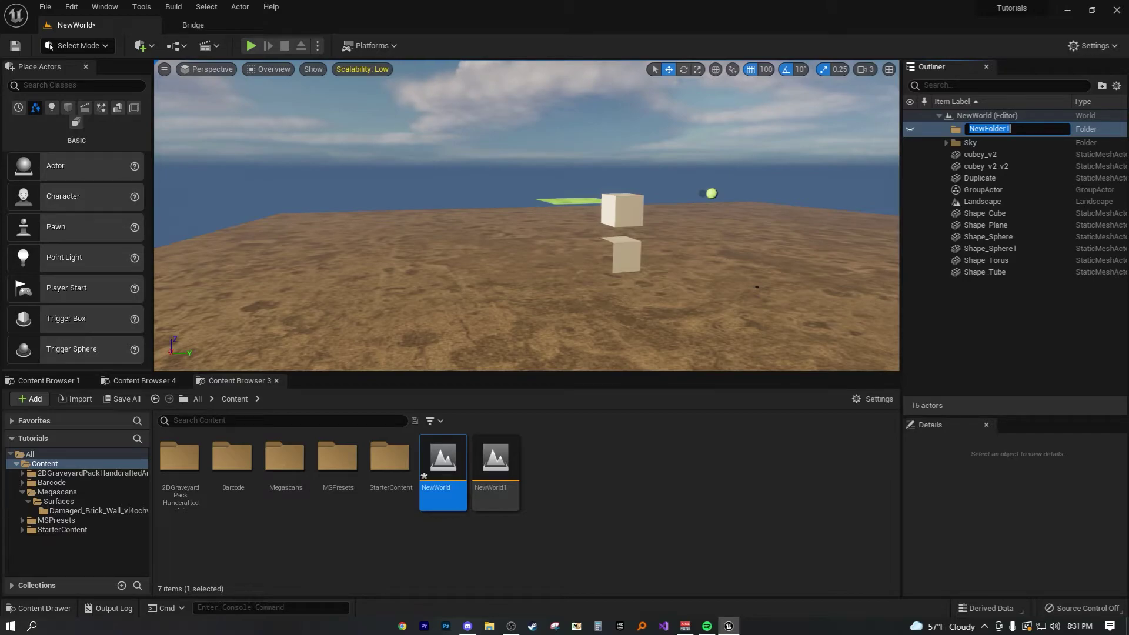
type("Cubes")
key("Return")
Step: Move cubey_v2, cubey_v2_v2 and GroupActor into the Cubes folder together and collapse the folder
left_click(981, 151)
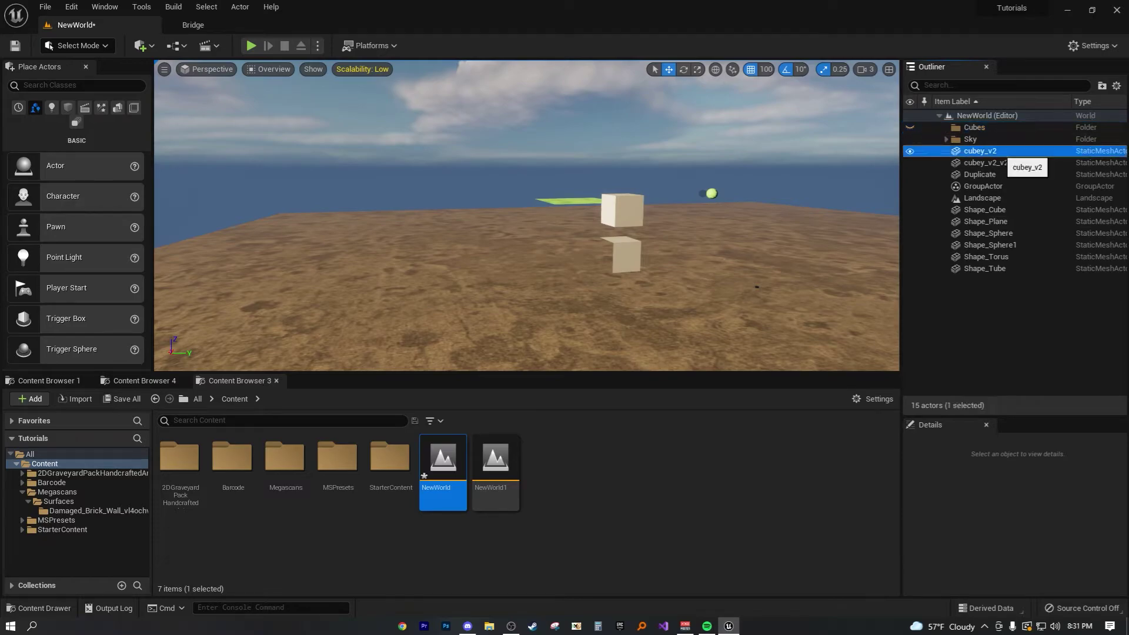
left_click(986, 162, "ctrl")
left_click(983, 186, "ctrl")
left_click_drag(984, 186, 972, 133)
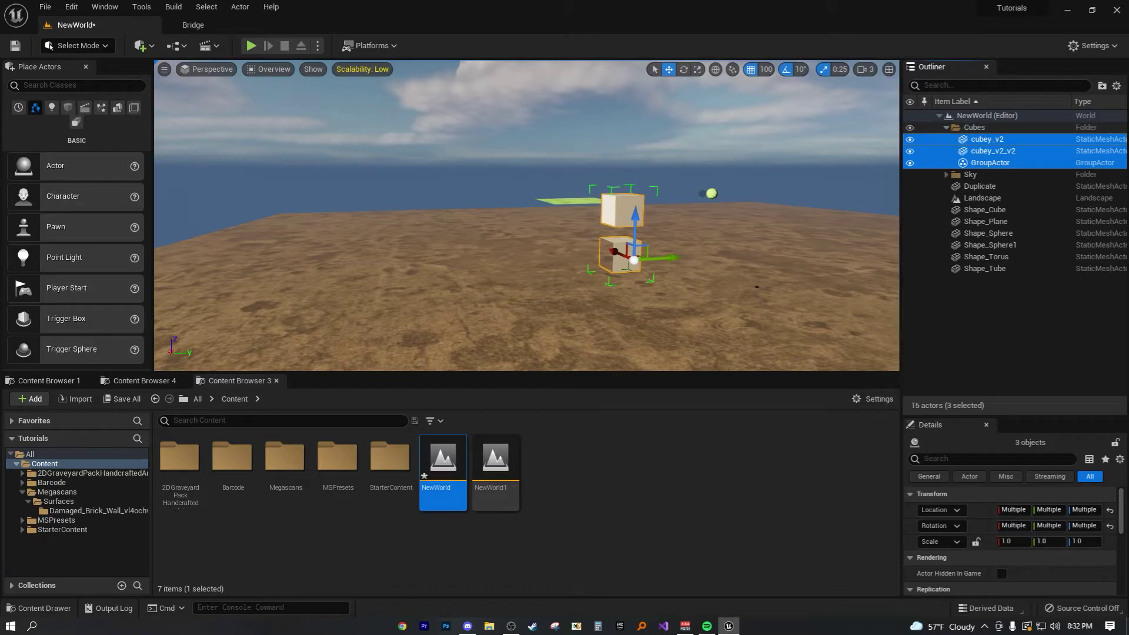
left_click(946, 128)
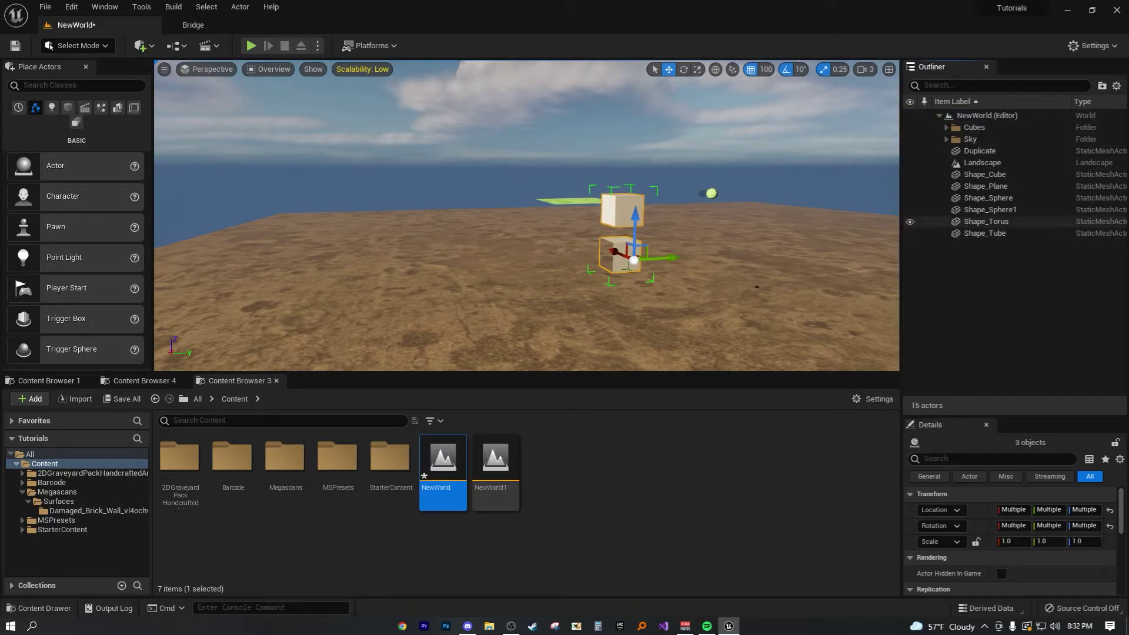
Step: Create a subfolder while the cube actors are selected, and move Shape_Cube into the Cubes folder
right_click(1011, 297)
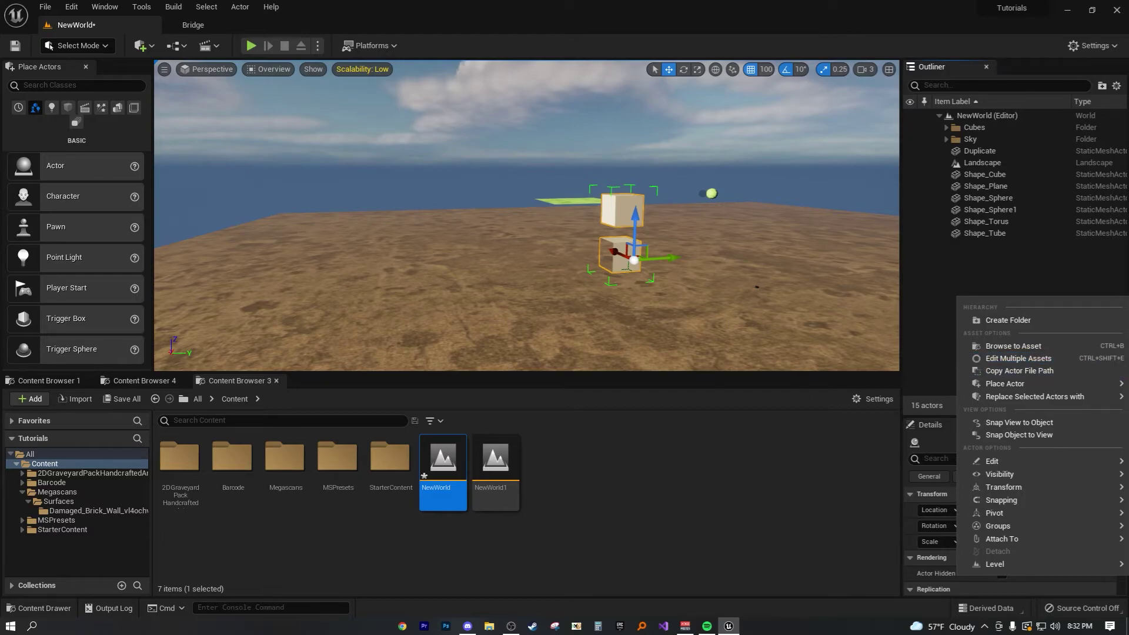
left_click(1008, 320)
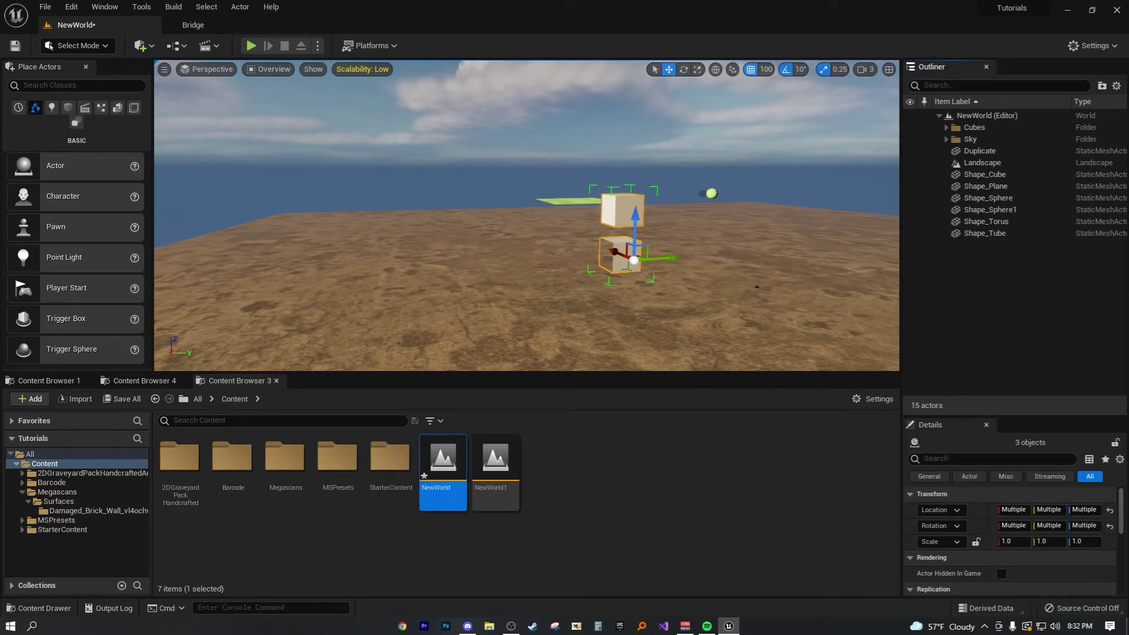
right_click(958, 245)
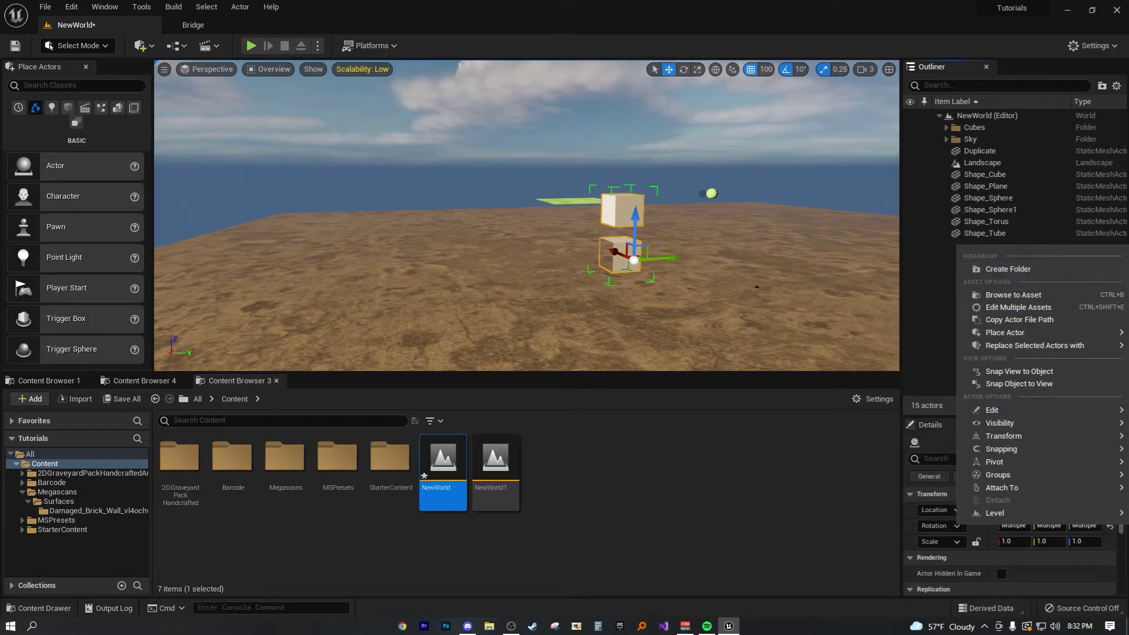
left_click(1019, 242)
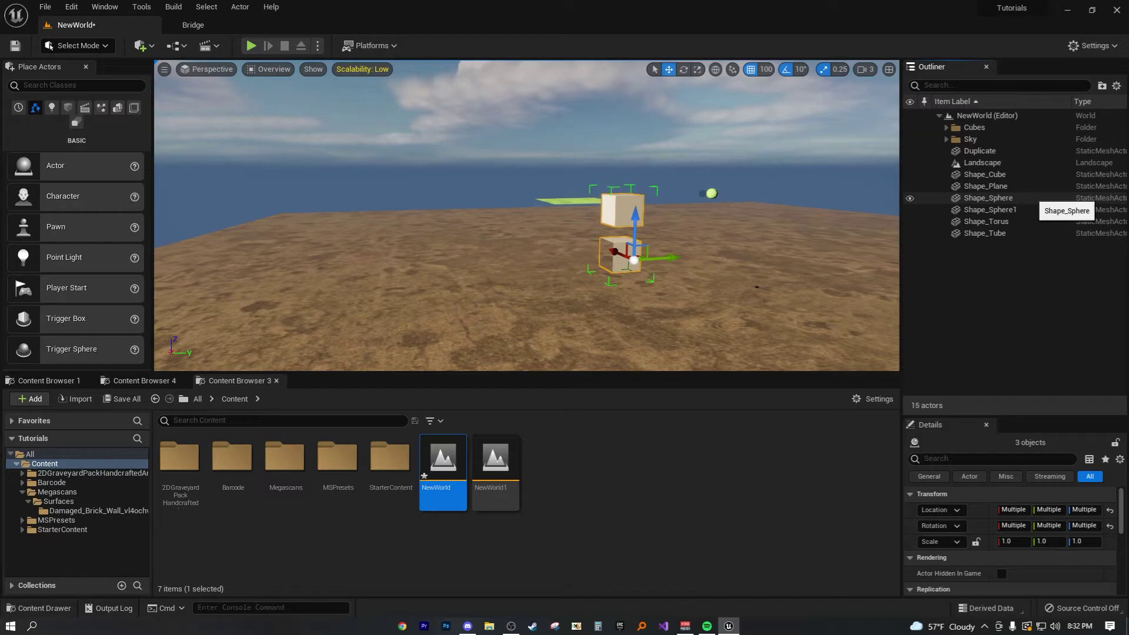
left_click(994, 174)
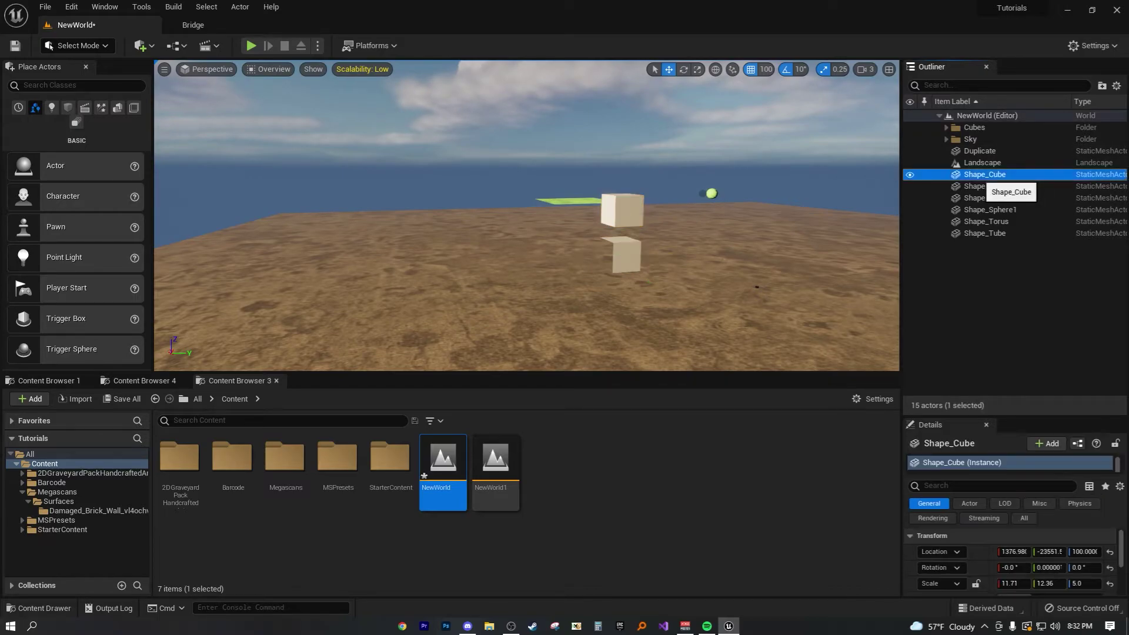
left_click_drag(994, 175, 976, 129)
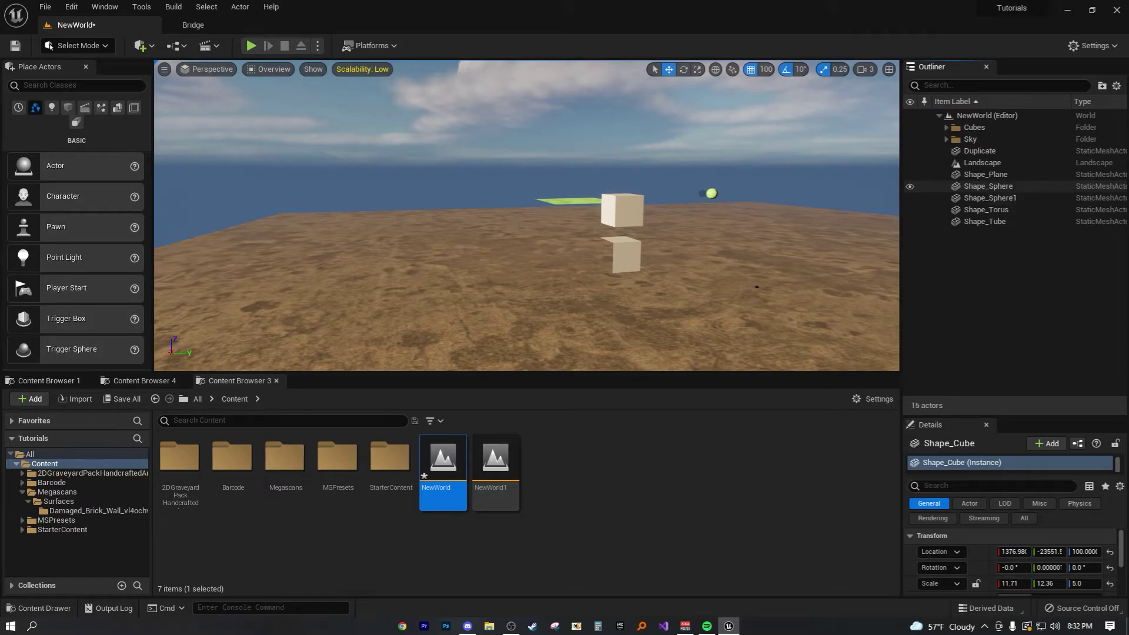
Step: Move Shape_Sphere and Shape_Sphere1 directly into a new folder named Sphere and collapse it
left_click(1000, 186)
left_click(1008, 198, "ctrl")
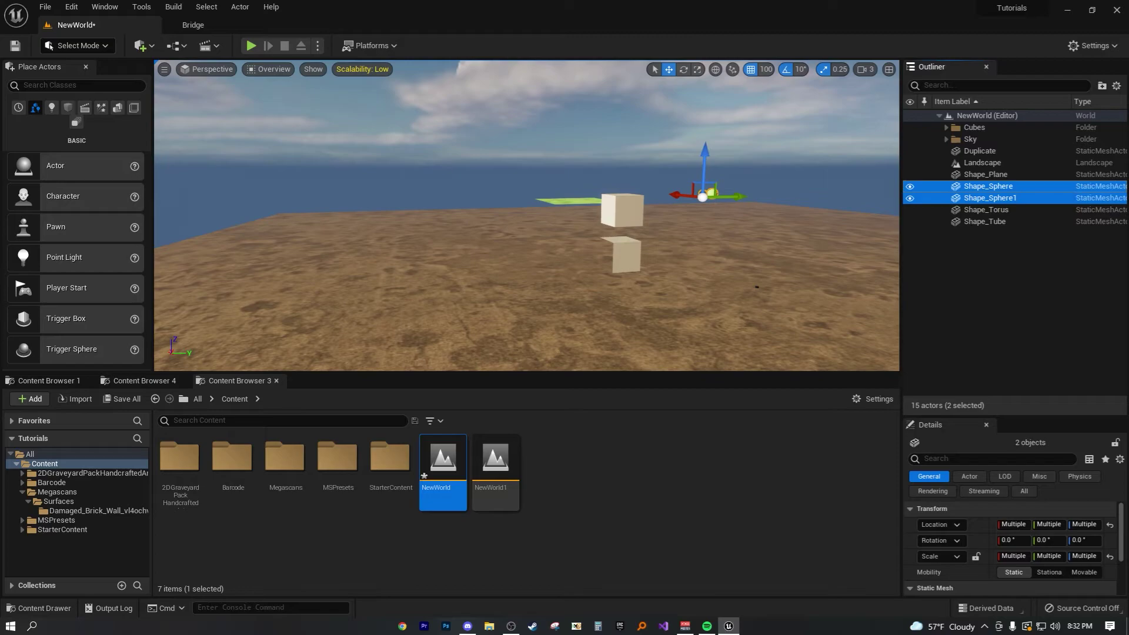
right_click(988, 198)
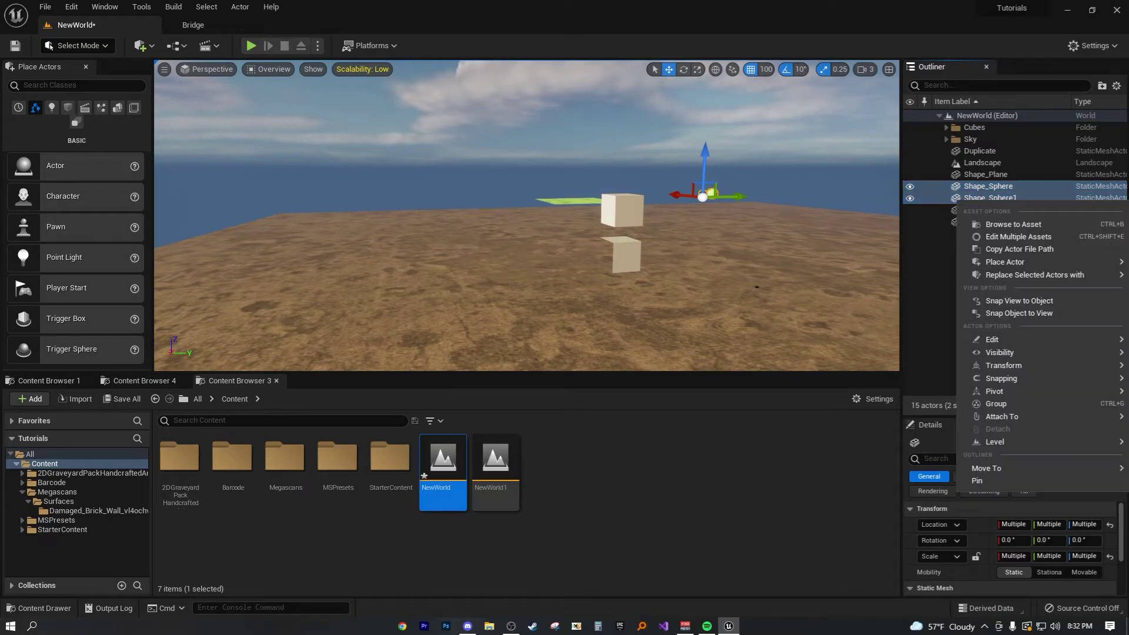
mouse_move(1034, 274)
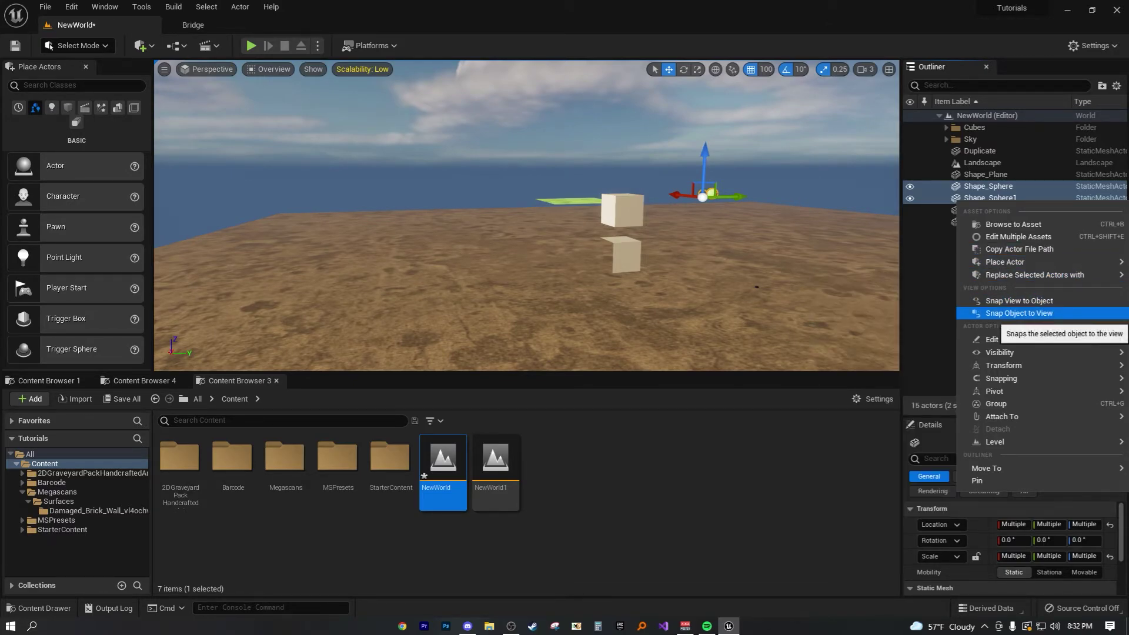
mouse_move(999, 353)
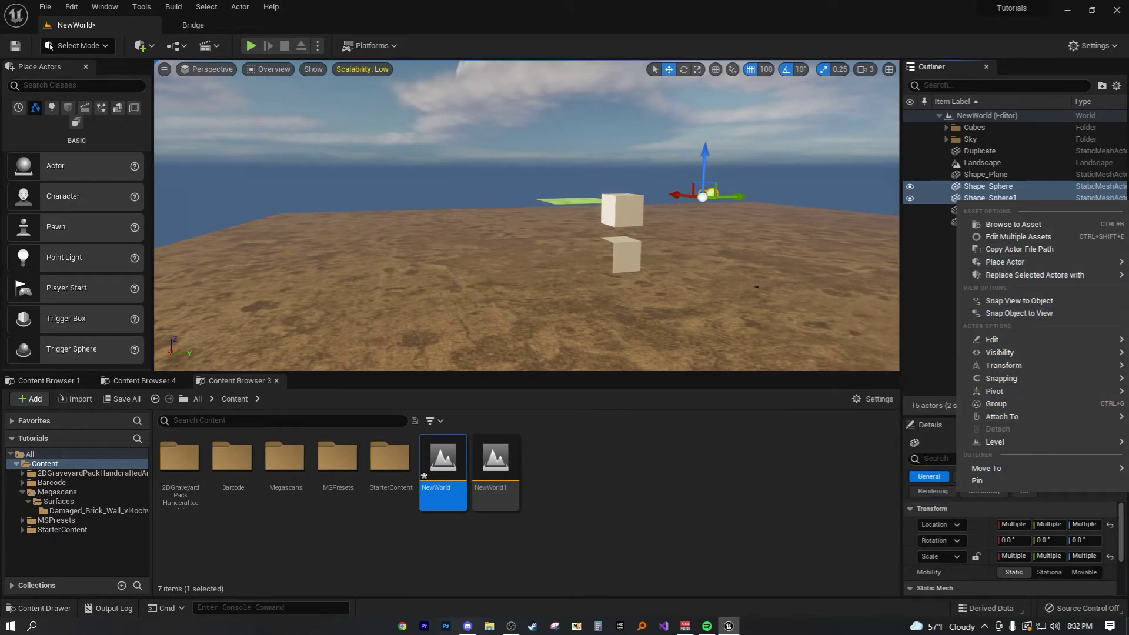
mouse_move(1035, 379)
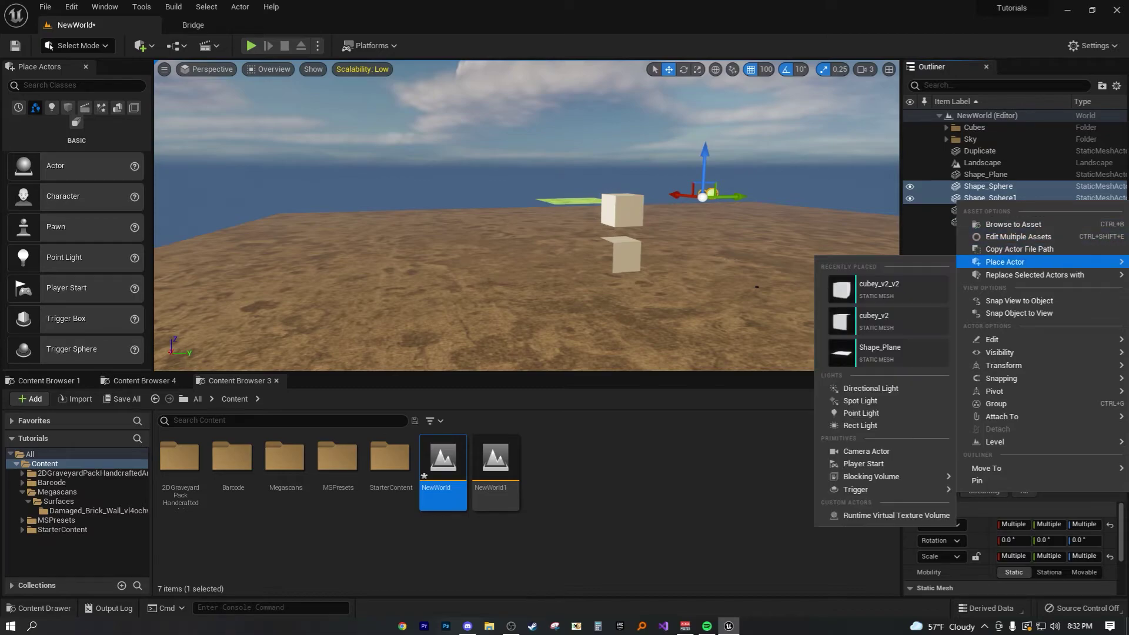
mouse_move(999, 468)
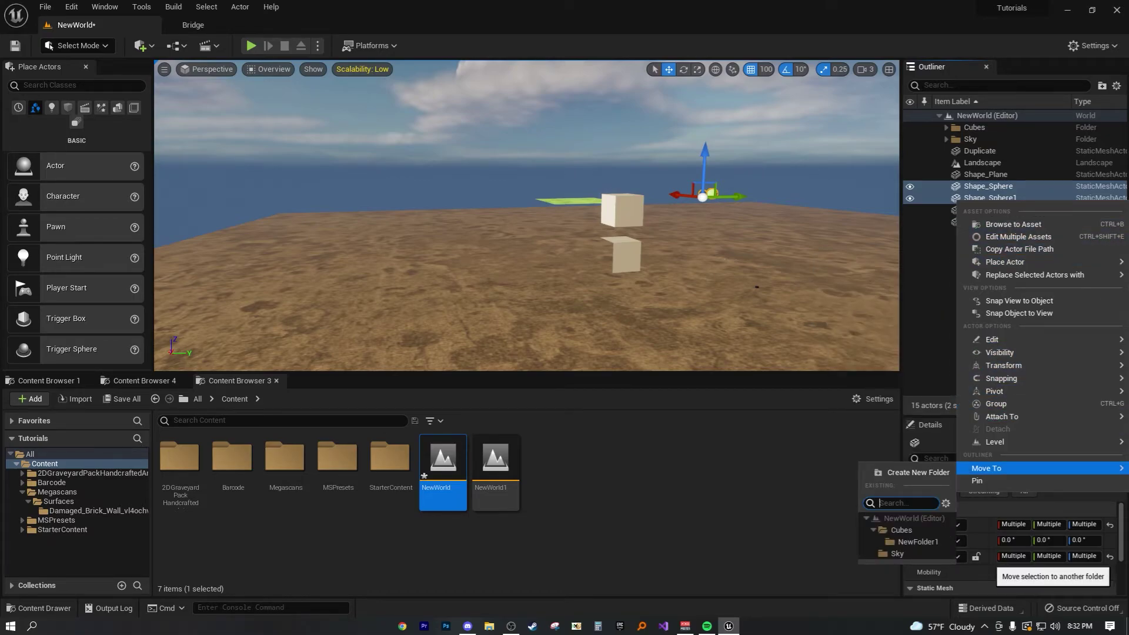
left_click(935, 472)
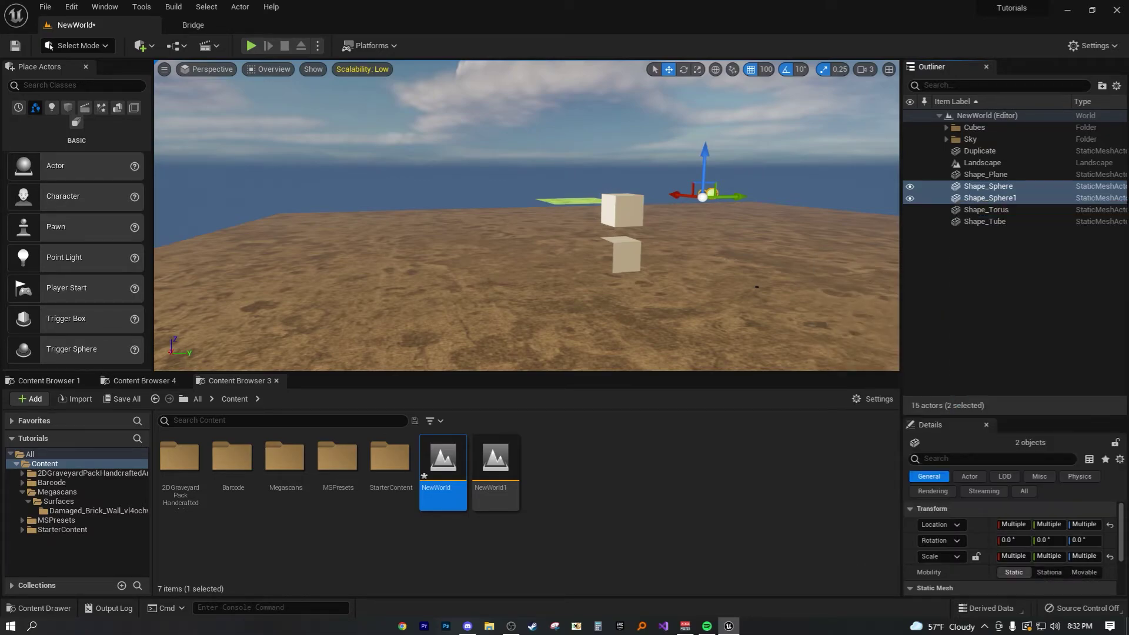
type("Sphere")
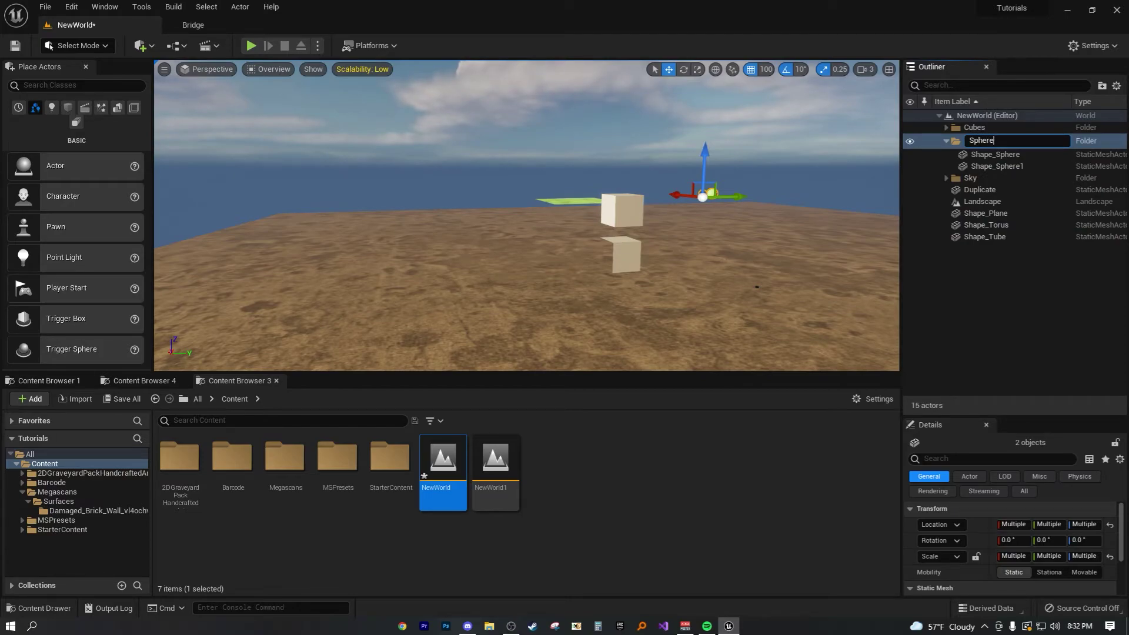
key("Return")
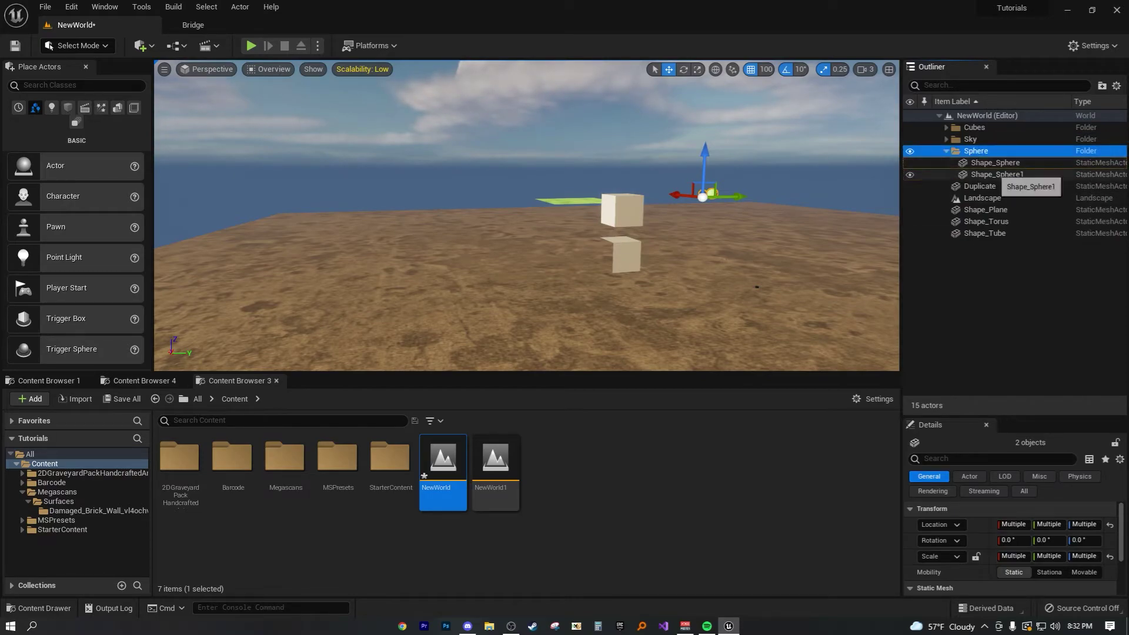
key("Left")
Step: Clear the selection, collapse the Sphere folder, and create an empty top-level Outliner folder named Misc
left_click(1011, 246)
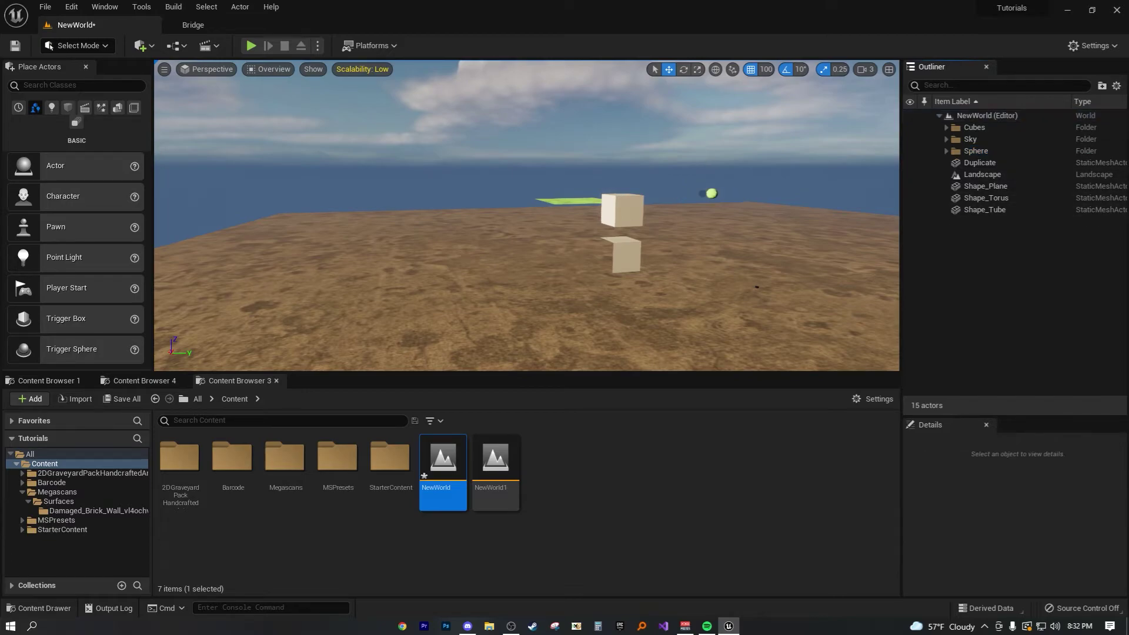
right_click(1011, 246)
left_click(1059, 269)
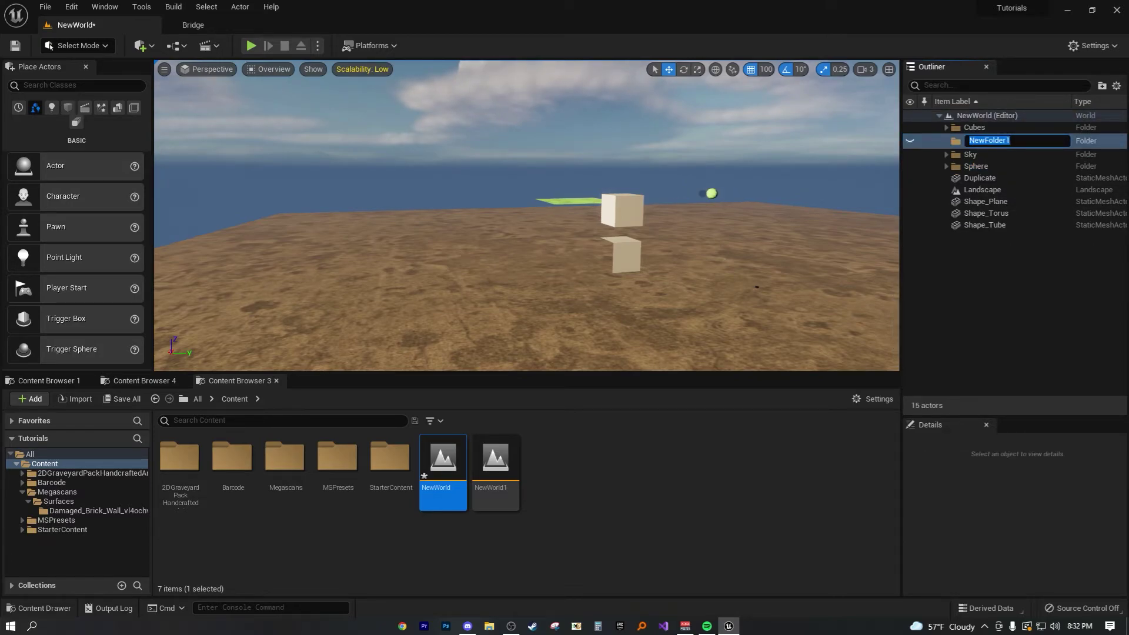
type("Misc")
key("Return")
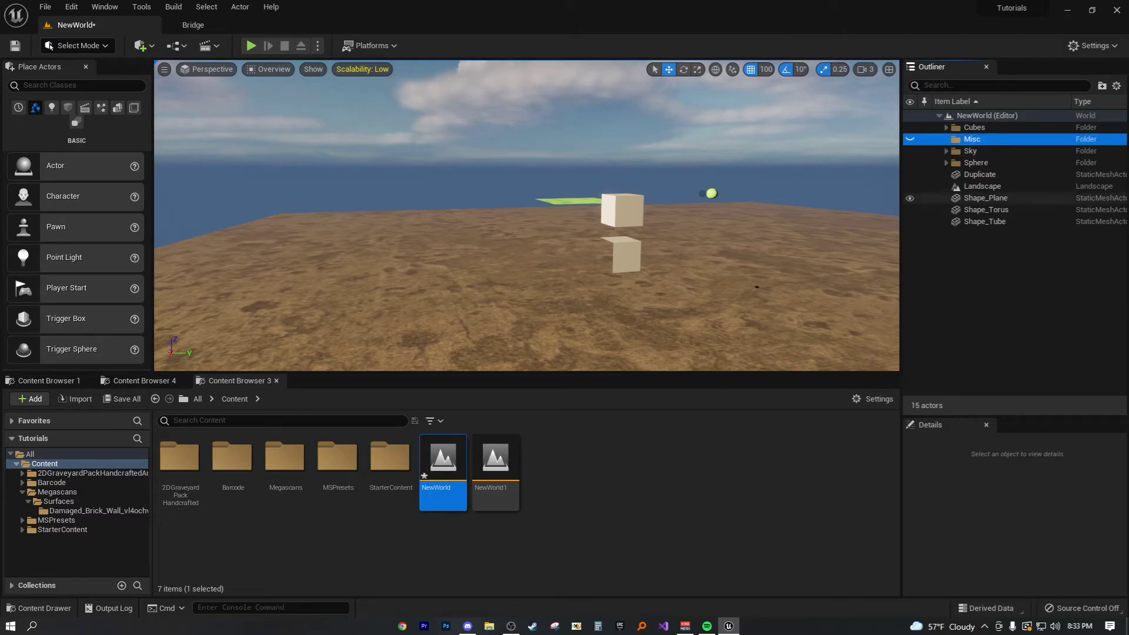
Step: Focus the view on the Duplicate actor and examine the scene around it and its static mesh details
left_click(1023, 222)
left_click(1020, 198, "shift")
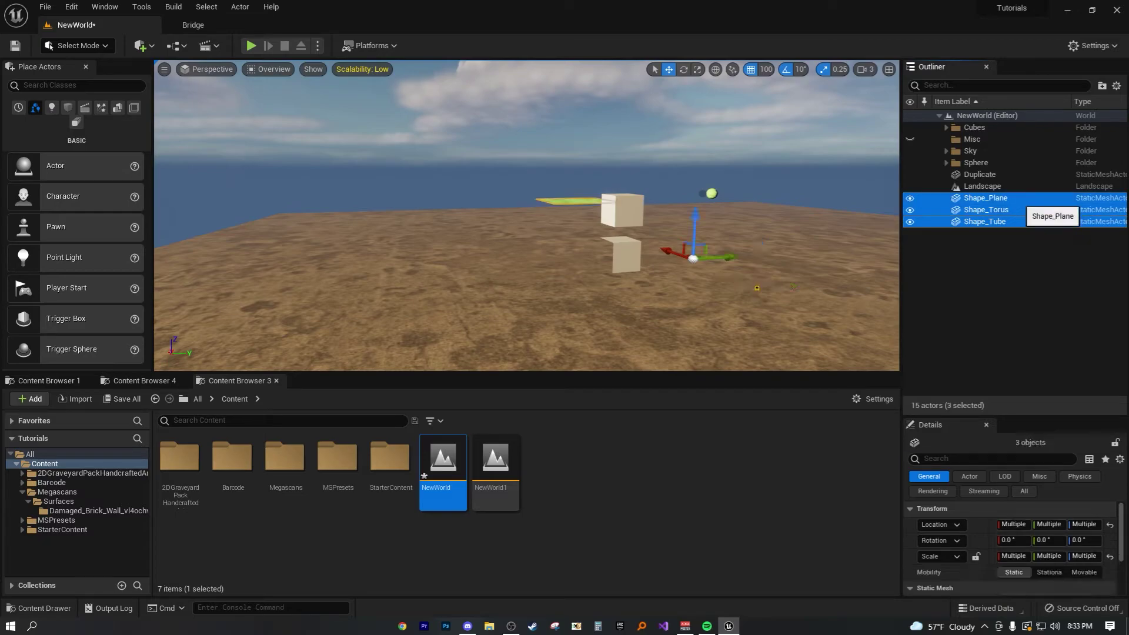
left_click(980, 174)
double_click(980, 175)
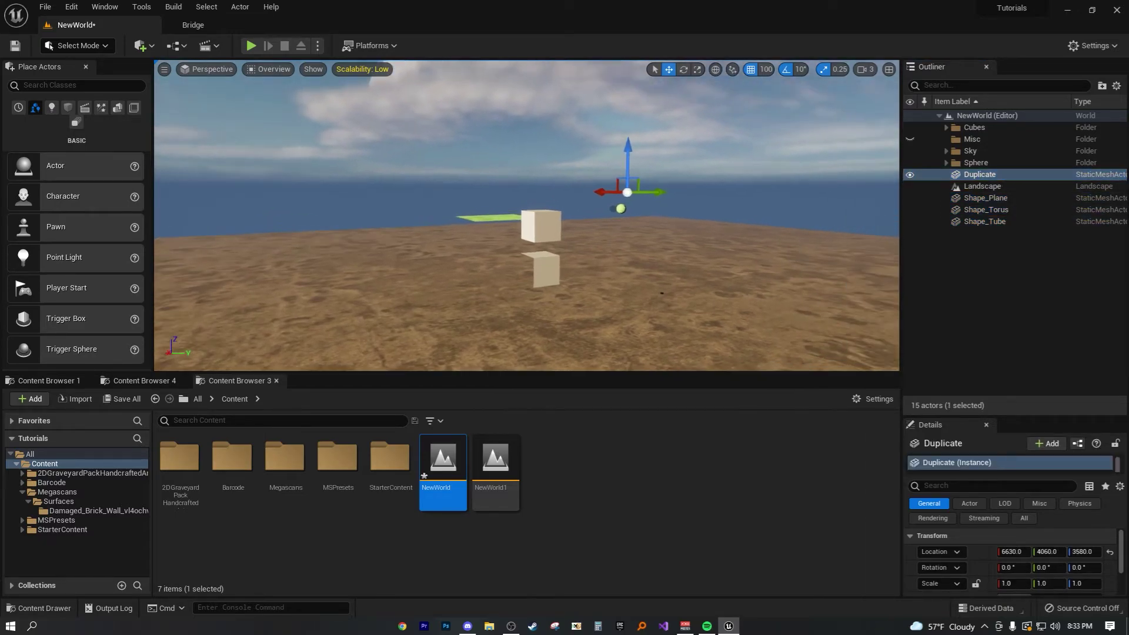
right_click_drag(527, 215, 441, 216)
right_click_drag(527, 215, 500, 211)
scroll(1011, 561, "down", 5)
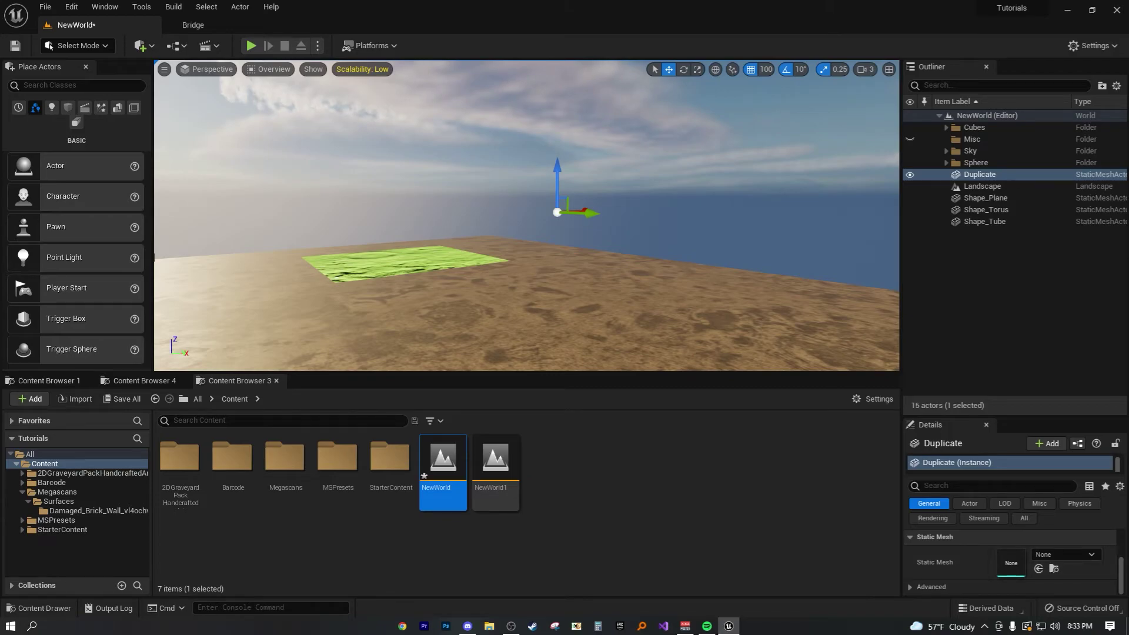
right_click_drag(527, 215, 459, 230)
scroll(1011, 561, "up", 5)
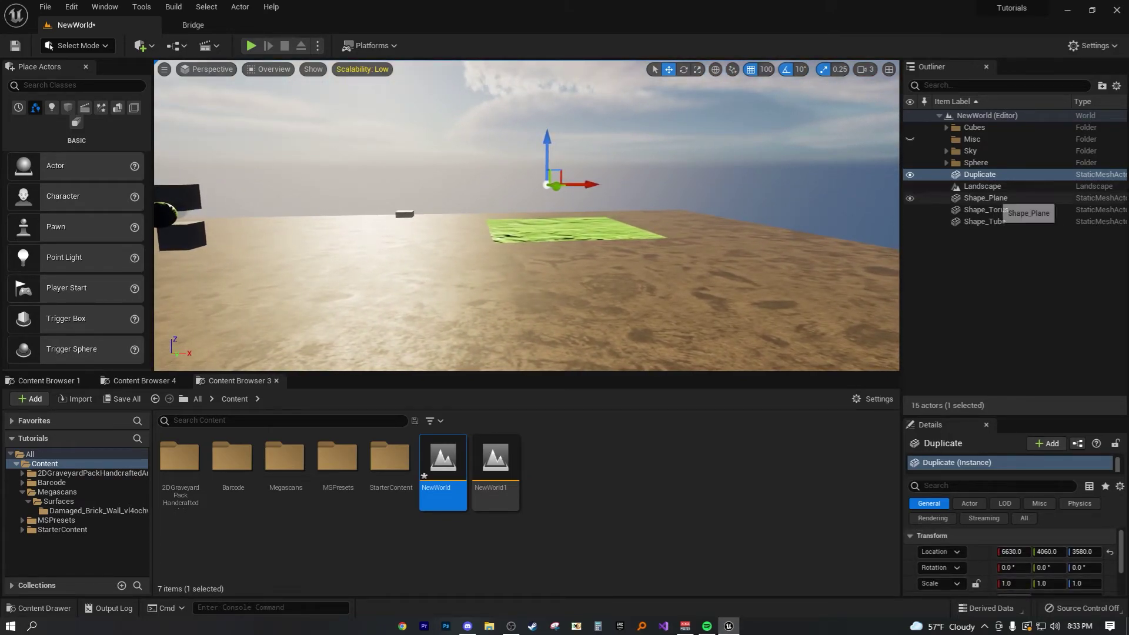
Step: Move Duplicate, Shape_Plane, Shape_Torus and Shape_Tube into the Misc folder without Landscape, and collapse the folder
left_click(1000, 222, "shift")
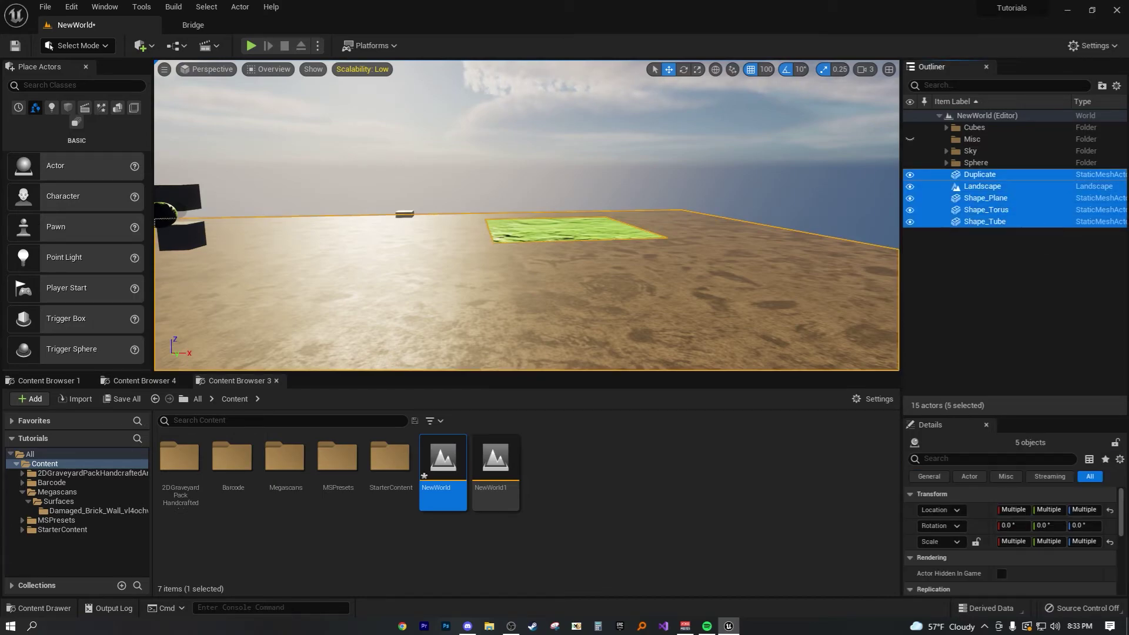
left_click(982, 187, "ctrl")
left_click_drag(984, 200, 976, 140)
left_click(946, 140)
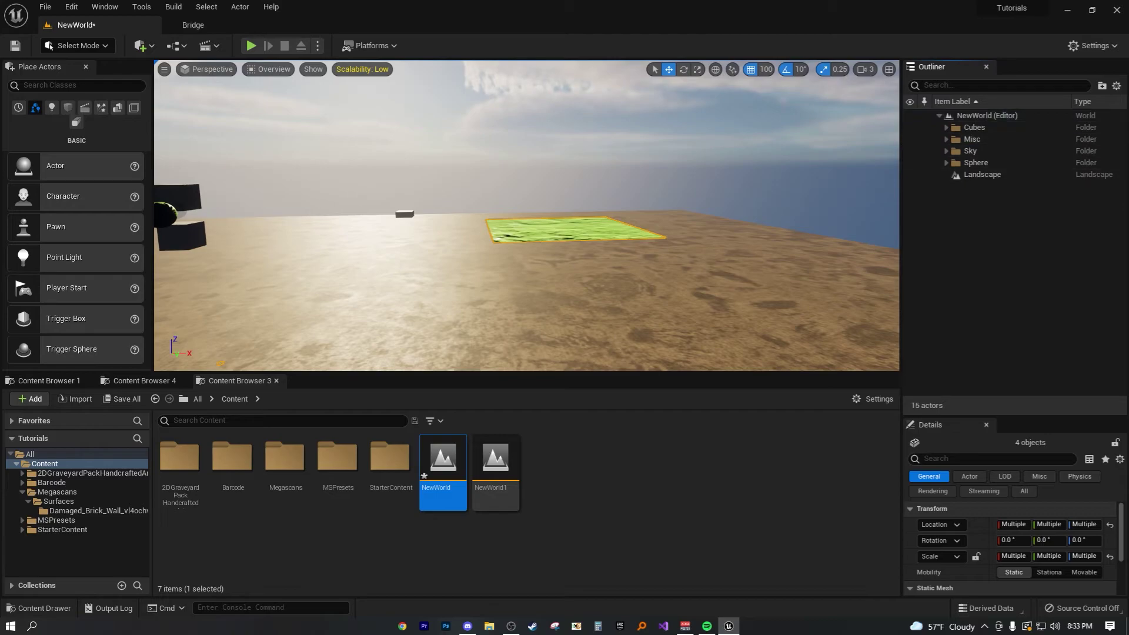
Step: Save all unsaved content, including the NewWorld level
left_click(121, 399)
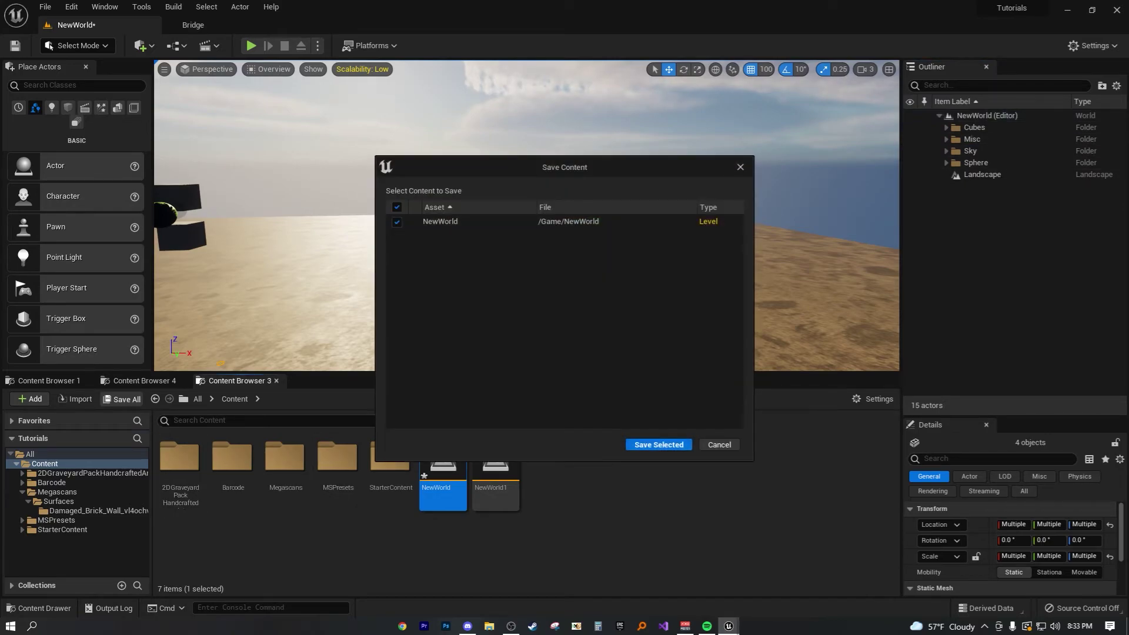
left_click(658, 444)
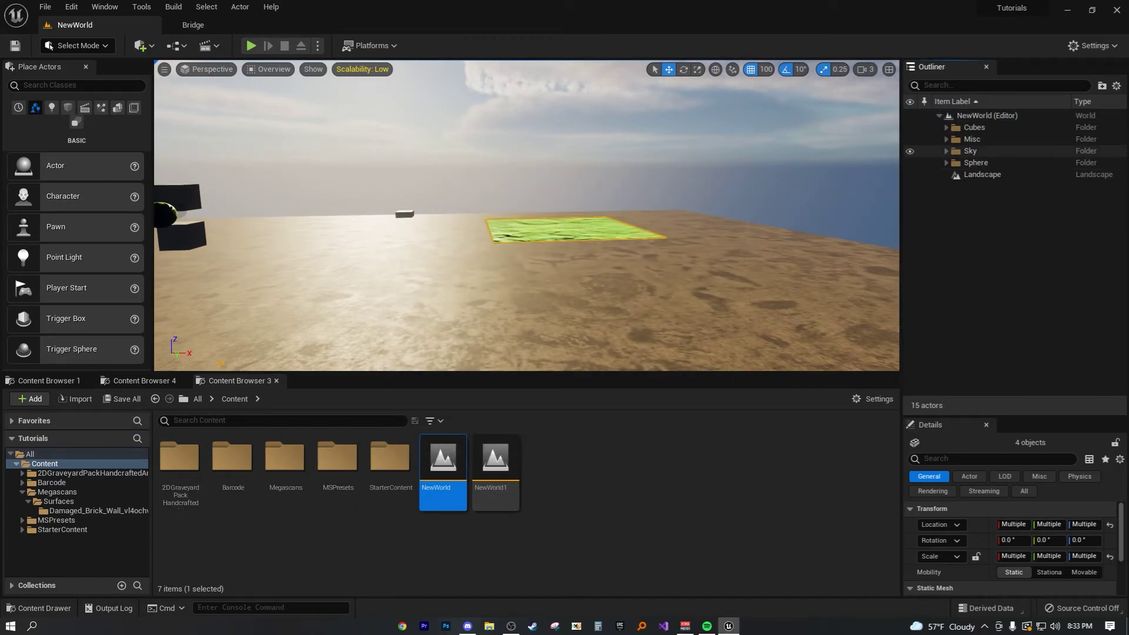
Step: Review the contents of the Sphere, Sky, Misc and Cubes folders in the Outliner, collapsing each one again
left_click(946, 163)
left_click(946, 163)
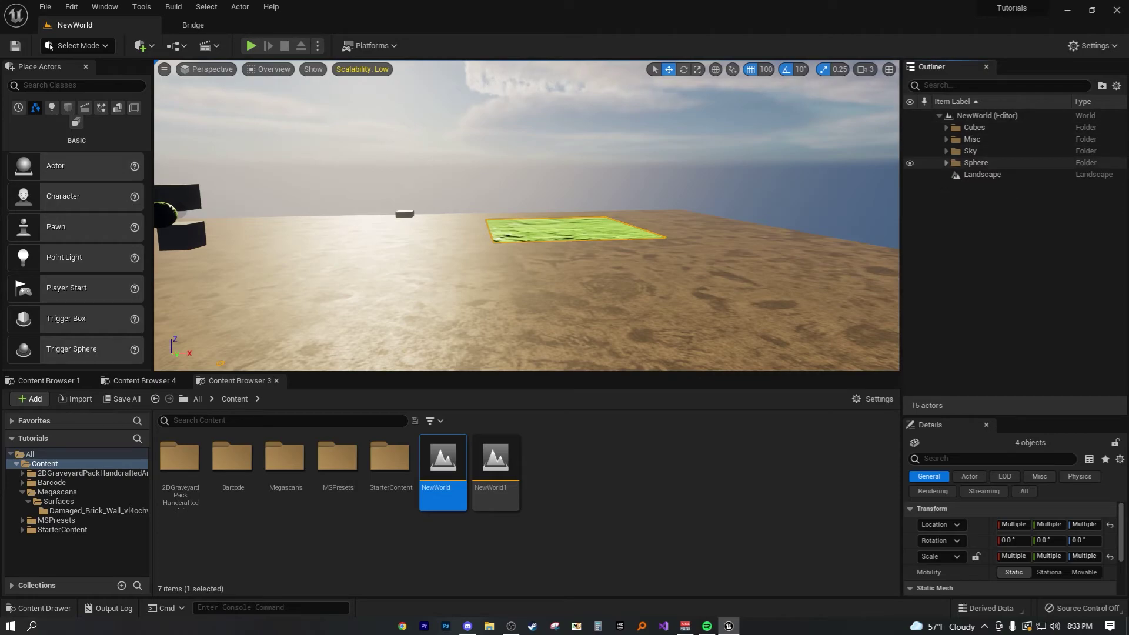
left_click(946, 152)
left_click(946, 152)
left_click(946, 140)
left_click(946, 139)
left_click(946, 127)
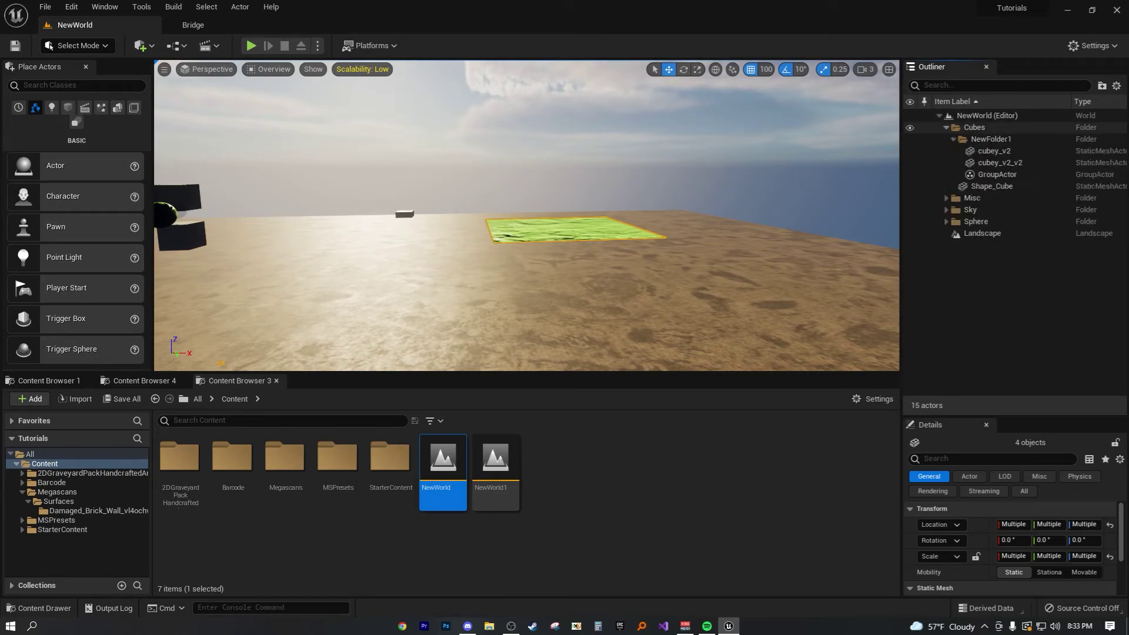
left_click(946, 127)
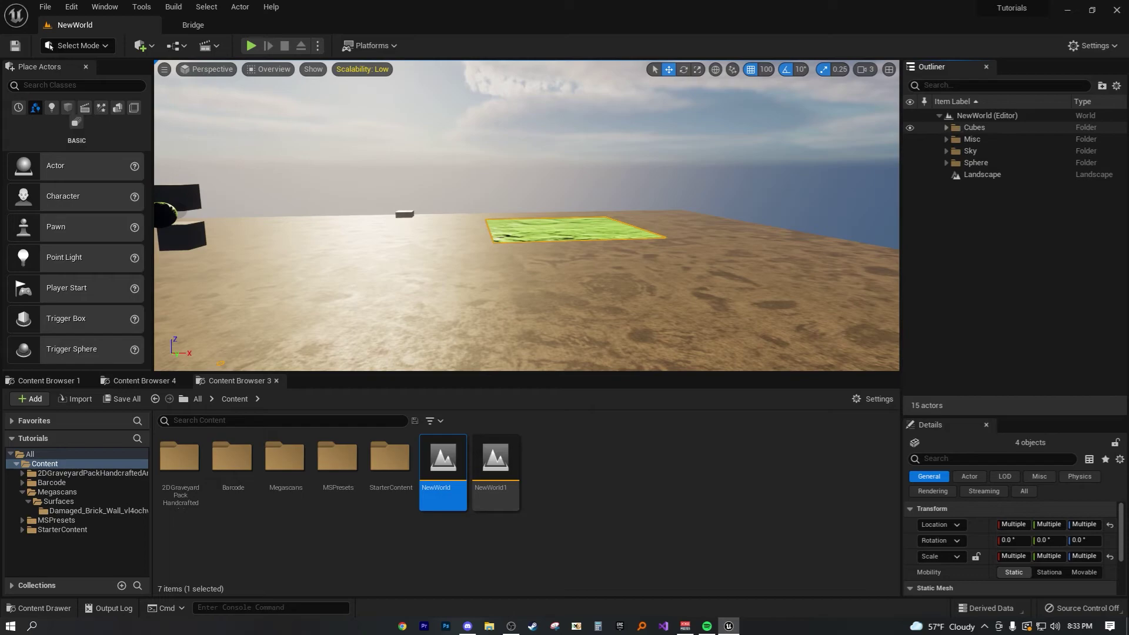